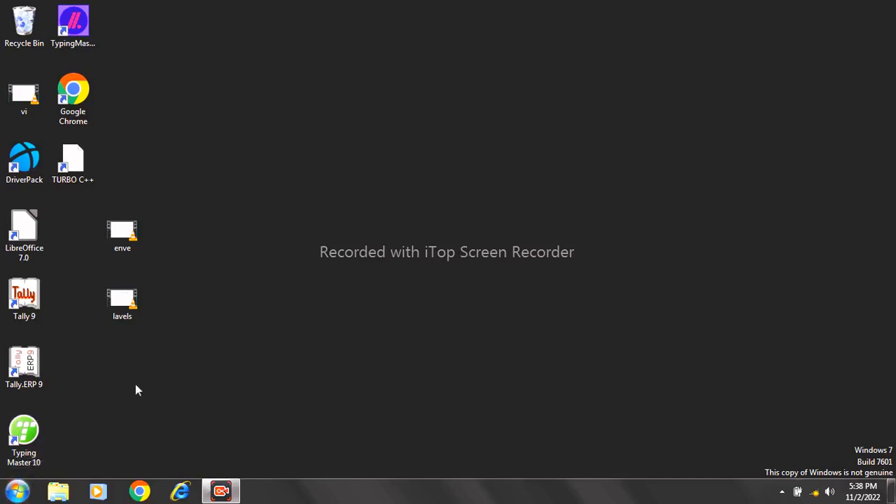
Bring up the context menu for the Tally.ERP 9 desktop shortcut.
right_click(29, 363)
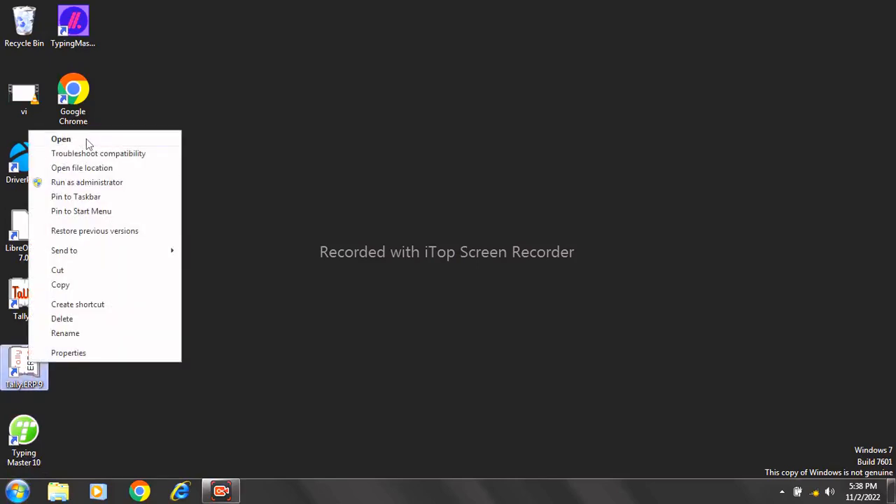
Launch Tally.ERP 9 from the shortcut menu to reach its Startup screen.
click(86, 138)
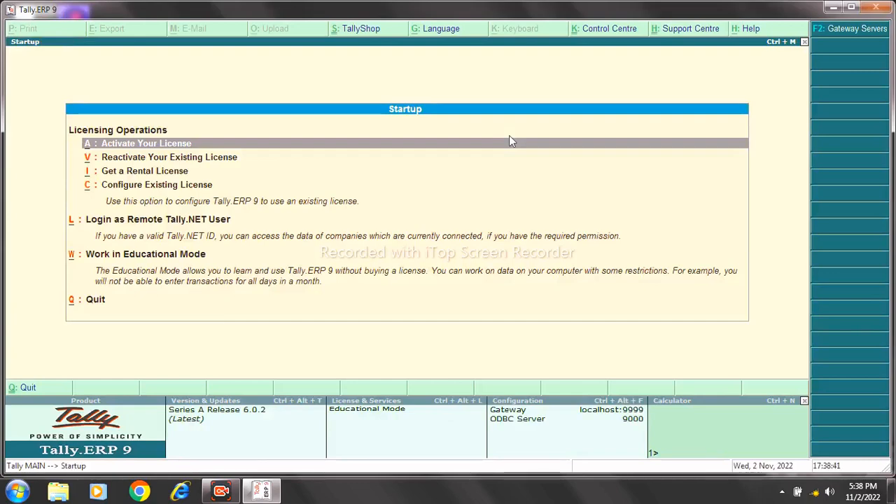
Enter Educational Mode, skip the TallyVault prompt, and choose Select Company from Company Info.
click(184, 256)
key(Return)
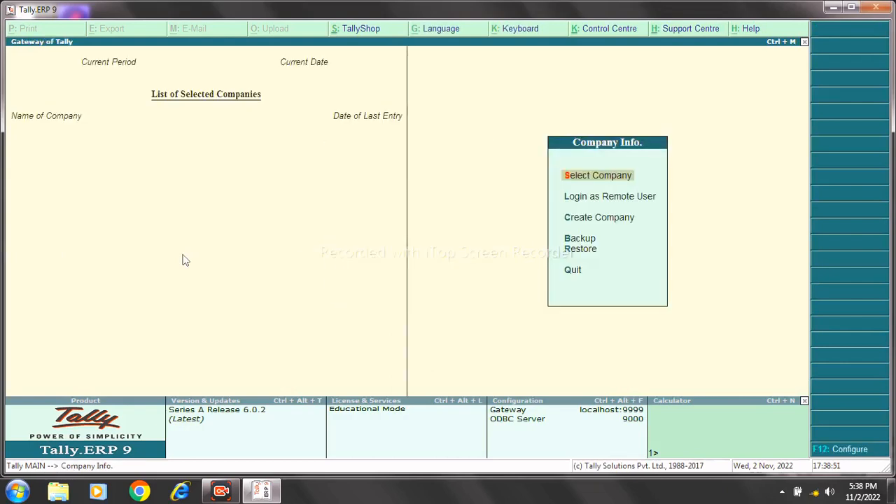
key(Down)
key(Down)
key(Down)
key(Down)
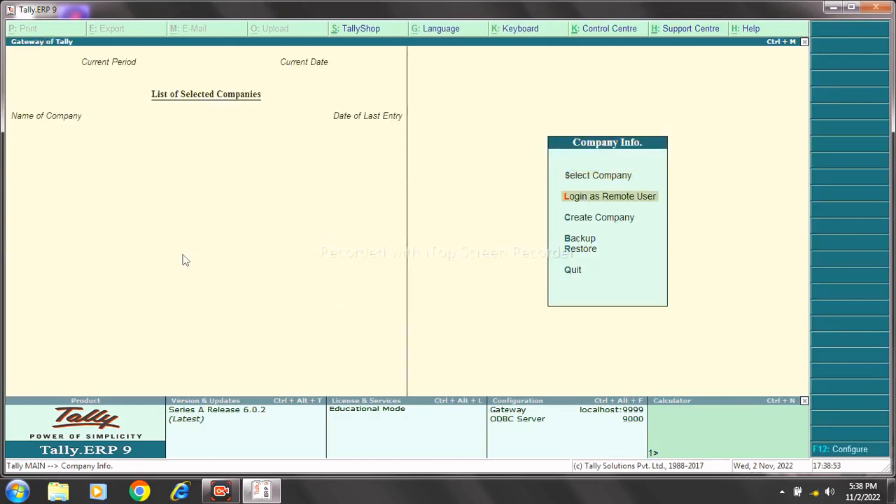
key(Down)
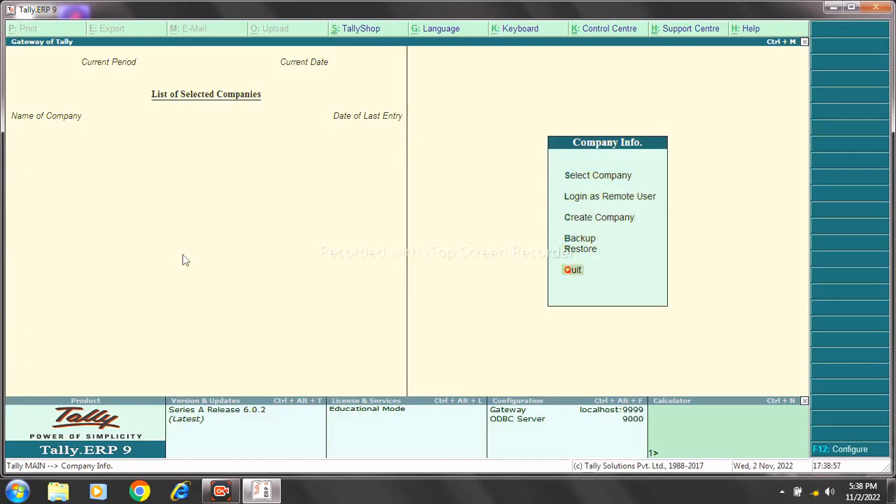
key(Up)
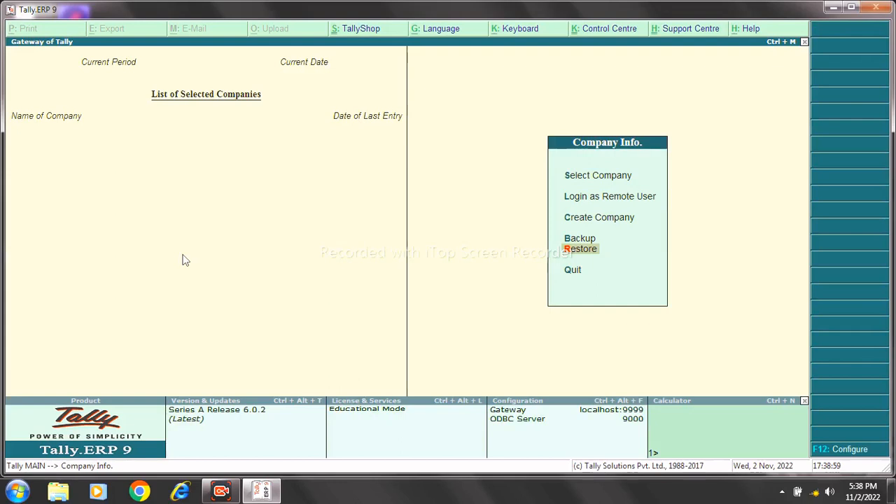
key(Down)
key(Down)
key(Down)
key(Down)
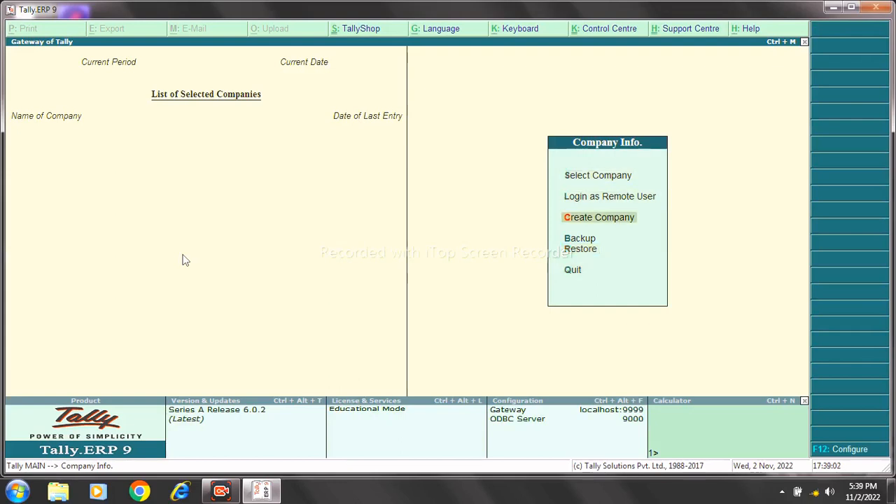
key(Down)
key(Down)
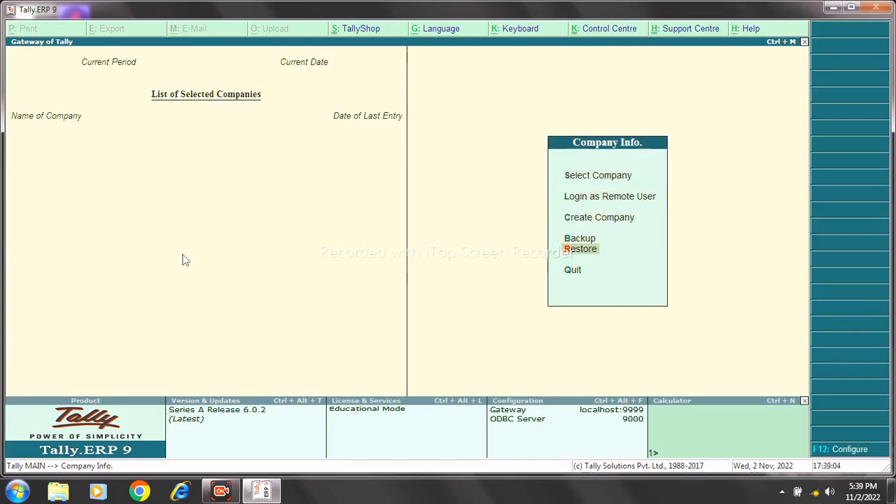
key(Down)
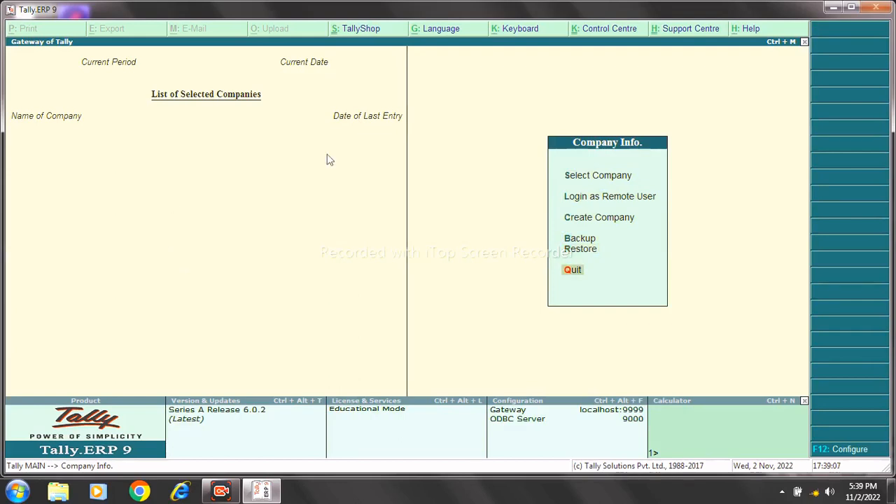
click(571, 179)
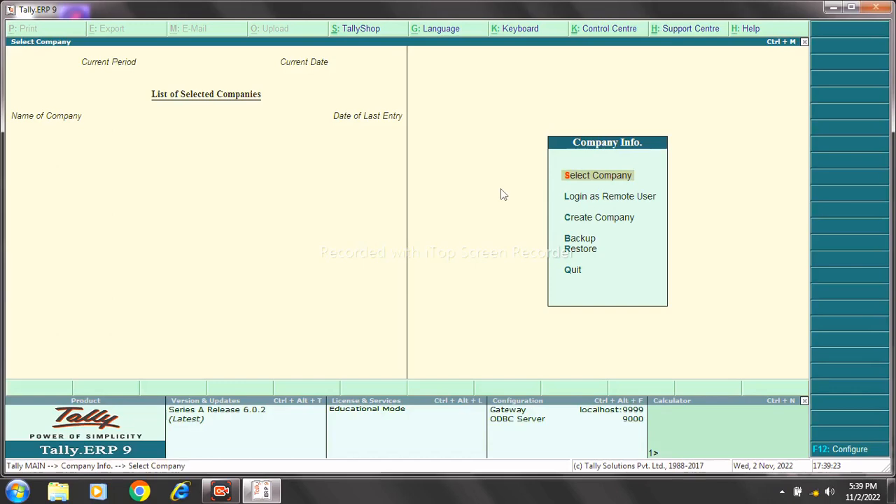
Load A C Tra Comp from the List of Companies.
key(Return)
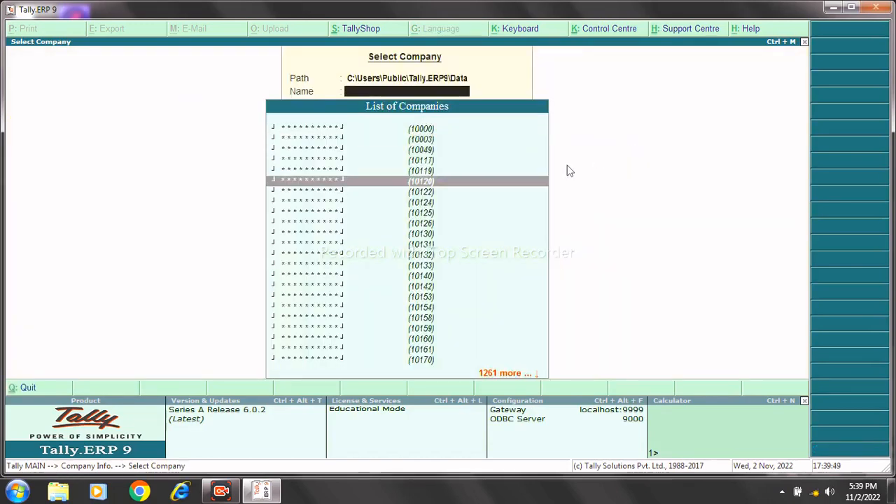
key(Down)
key(Down)
key(Down)
key(Down)
key(Down)
key(Down)
key(Down)
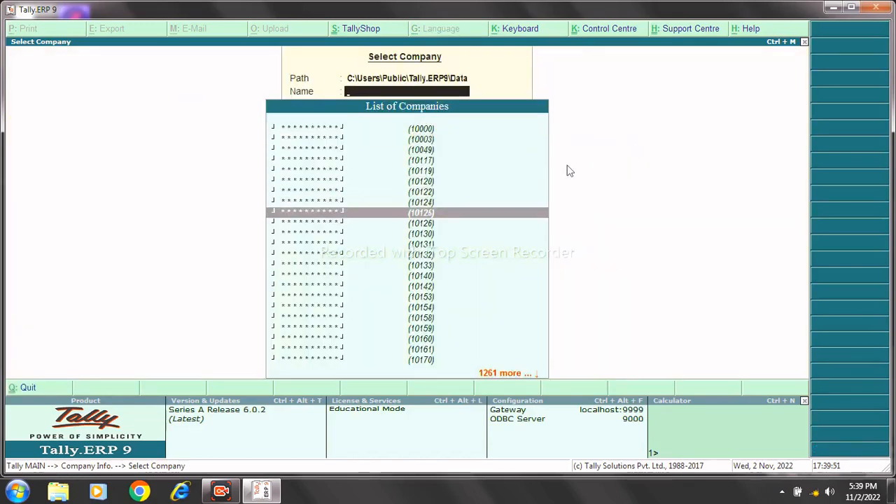
key(Down)
key(Down)
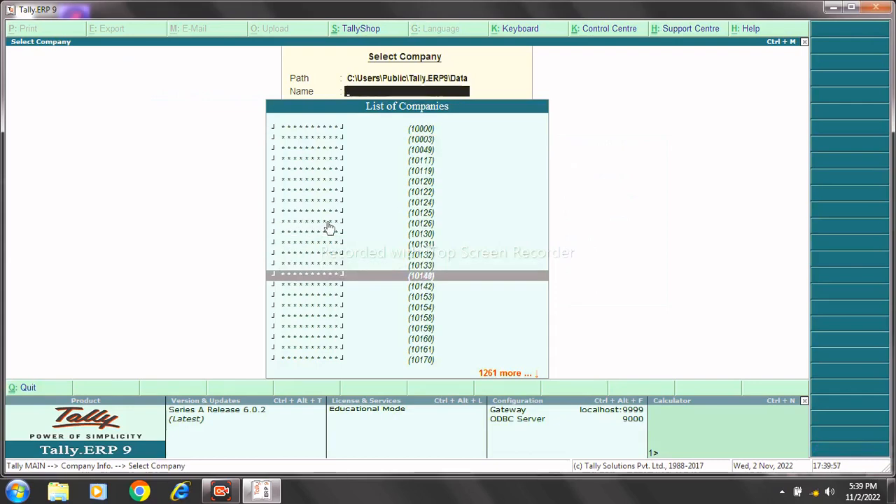
key(Down)
key(Down)
key(Down)
key(Down)
key(Down)
key(Down)
key(Down)
key(Down)
key(Down)
key(Down)
key(Down)
key(Down)
key(Down)
key(Down)
key(Down)
key(Down)
key(Down)
key(Down)
key(Down)
key(Down)
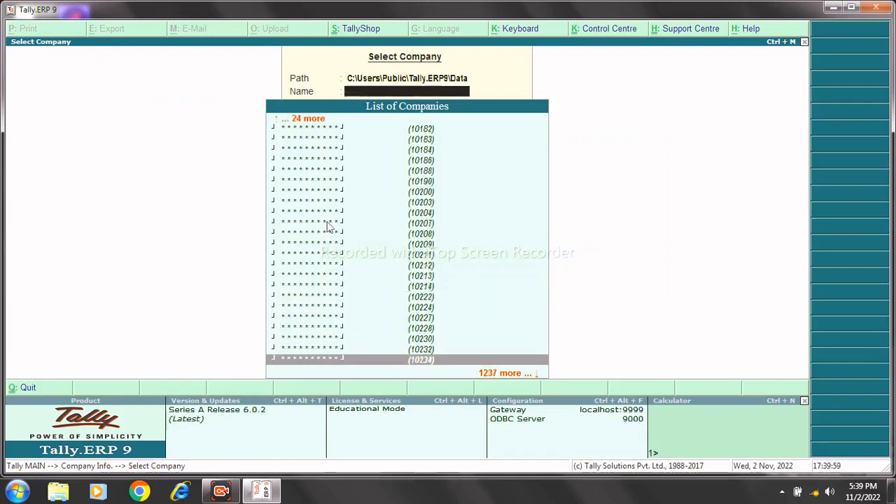
key(Down)
key(Down)
key(Down)
key(Down)
key(Down)
key(Down)
key(Down)
key(Down)
key(Down)
key(Down)
key(Down)
key(Down)
key(Down)
key(Down)
key(Down)
key(Down)
key(Down)
key(Down)
key(Down)
key(Down)
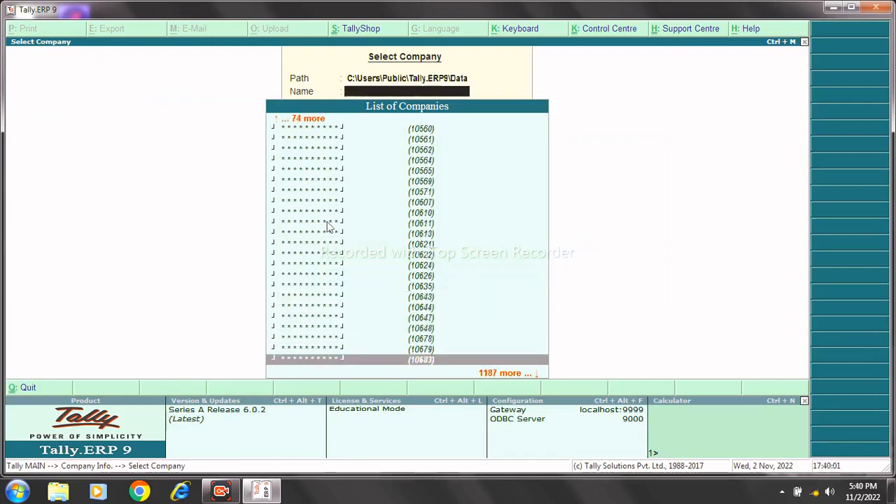
key(Down)
key(Down)
key(Down)
key(Down)
key(Down)
key(Down)
key(Down)
key(Down)
key(Down)
key(Down)
key(Down)
key(Down)
key(Down)
key(Down)
key(Down)
key(Down)
key(Down)
key(Down)
key(Down)
key(Down)
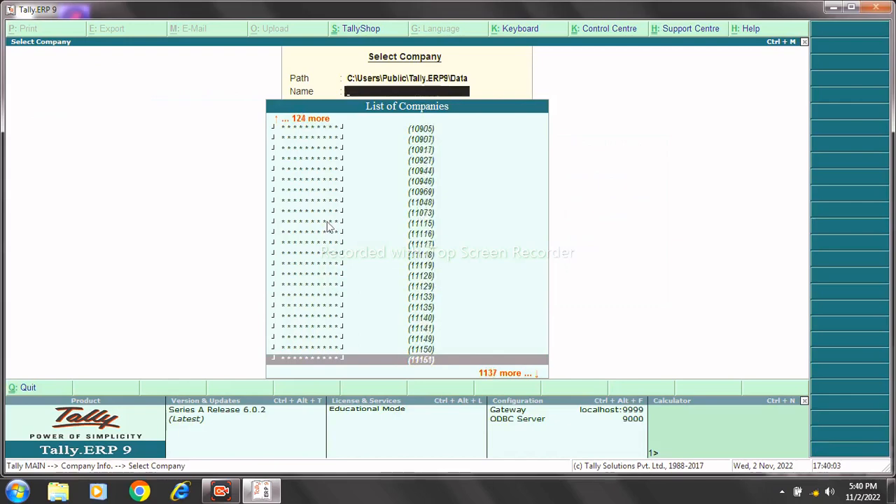
key(Down)
key(Down)
key(Down)
key(Down)
key(Down)
key(Down)
key(Down)
key(Down)
key(Down)
key(Down)
key(Down)
key(Down)
key(Down)
key(Down)
key(Down)
key(Down)
key(Down)
key(Down)
key(Down)
key(Down)
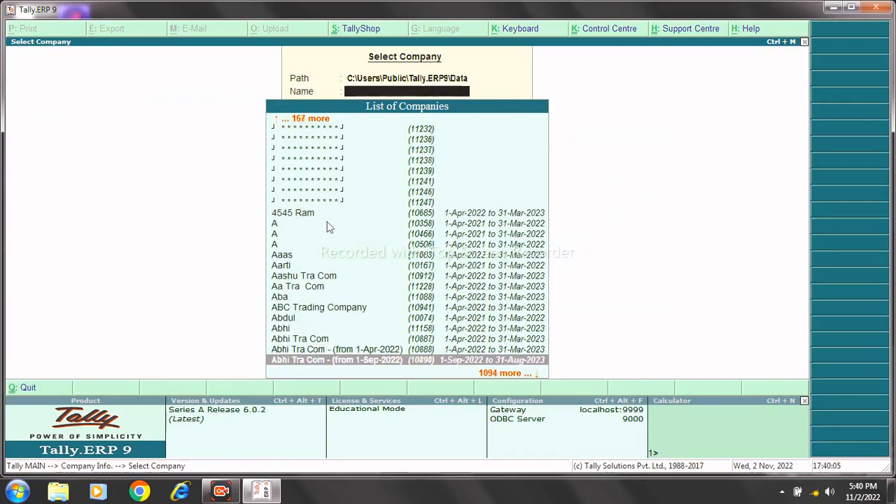
key(Down)
key(Down)
key(Down)
key(Down)
key(Down)
key(Down)
key(Down)
key(Down)
key(Down)
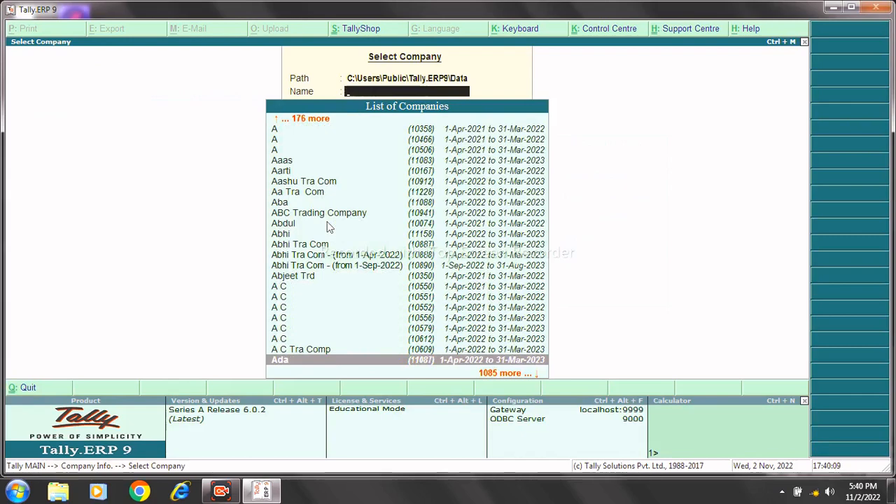
key(Up)
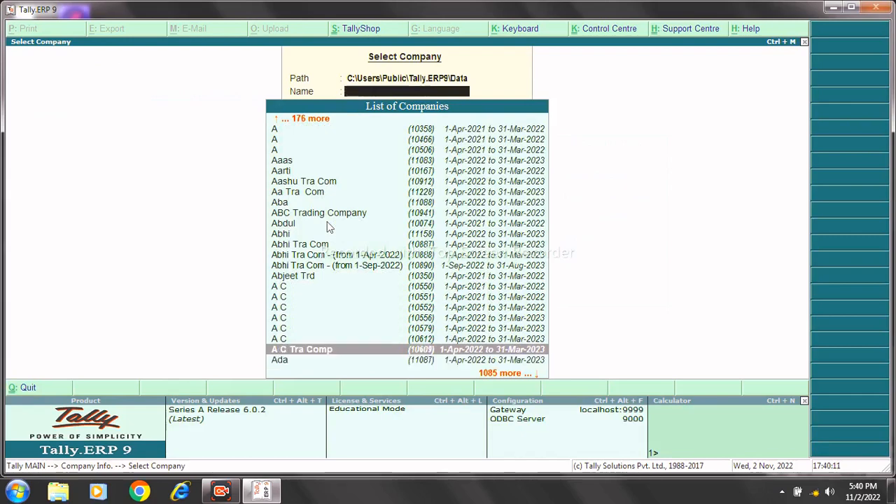
key(Return)
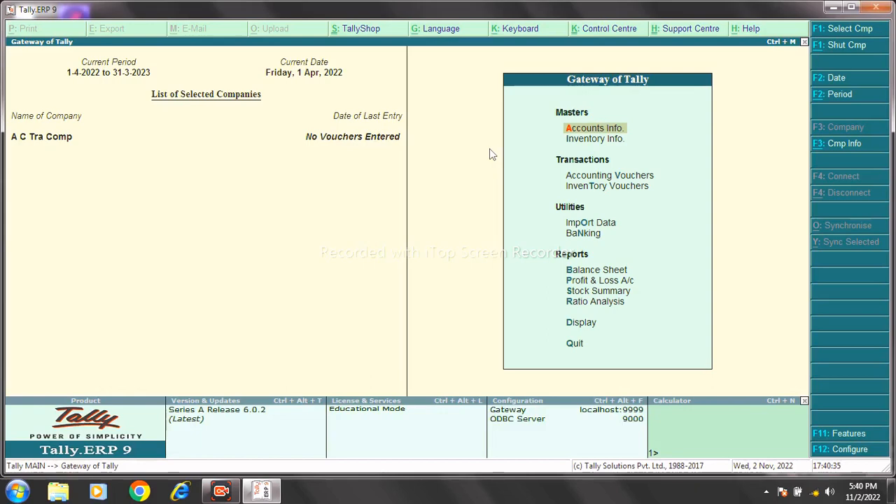
Shut A C Tra Comp and start creating a new company.
click(834, 144)
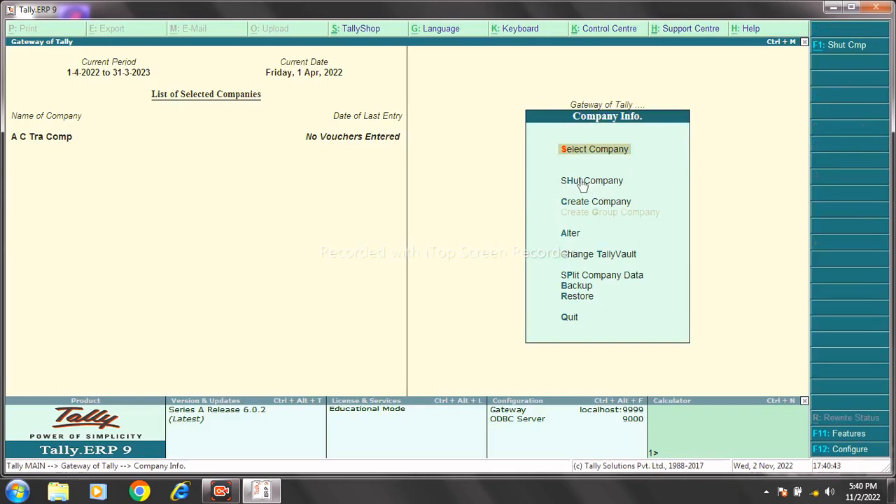
click(581, 183)
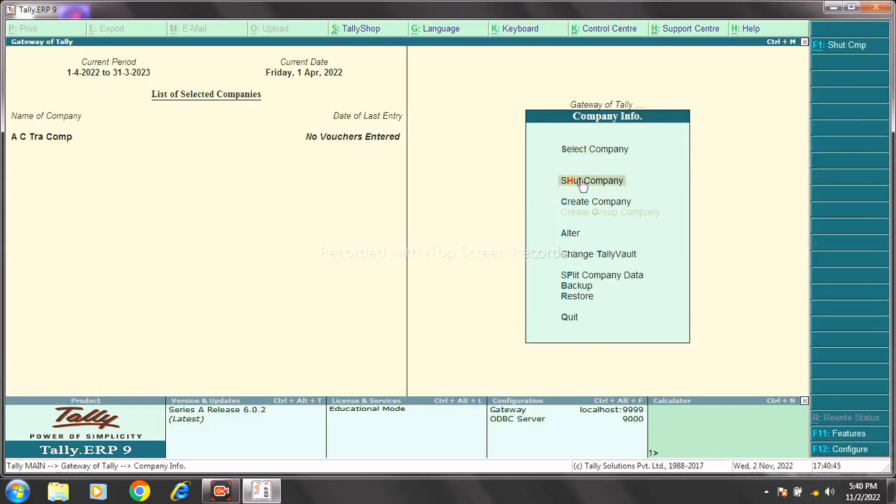
click(581, 184)
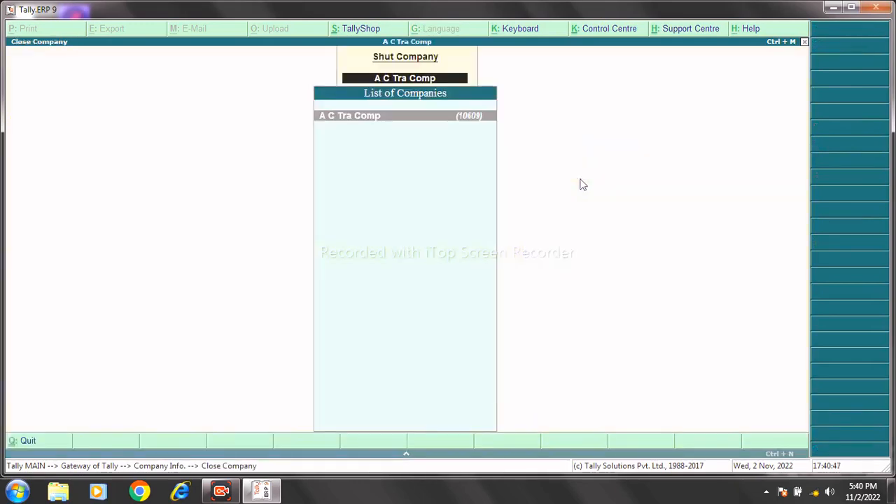
key(Return)
key(Down)
key(Down)
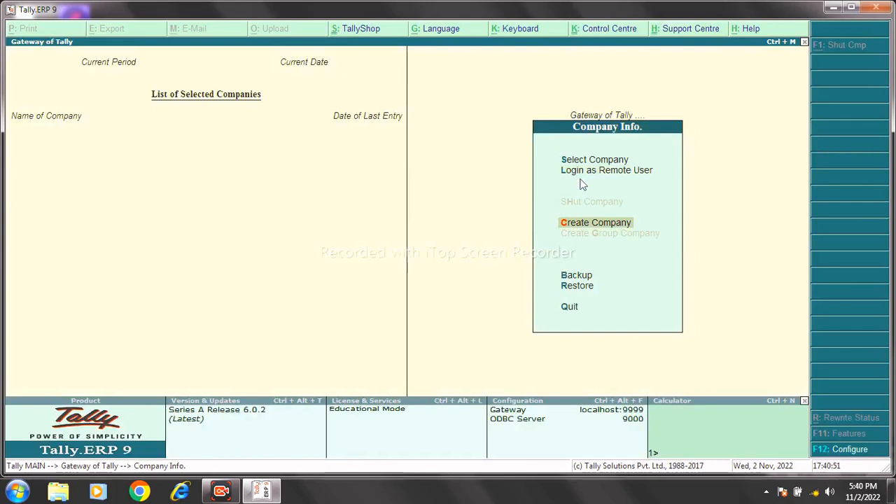
key(Return)
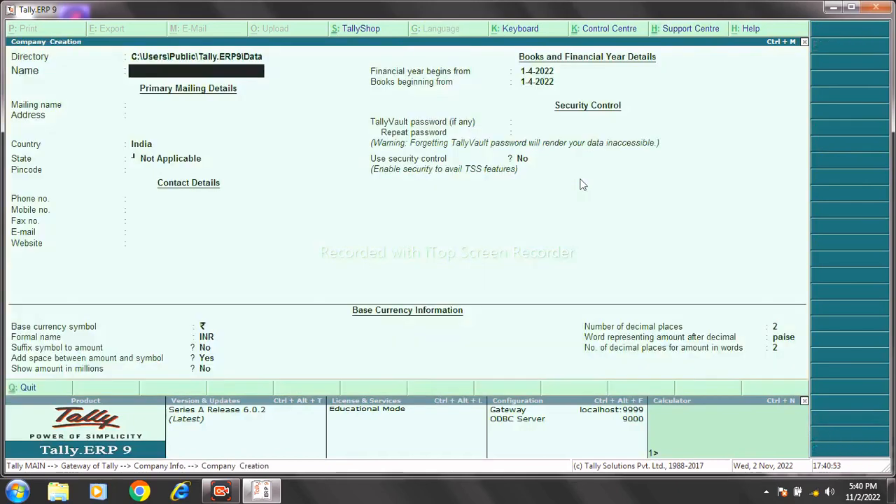
Enter the company name Ram Tra Com and address Kusaura Bazar Basti.
text(Ram Tra Com)
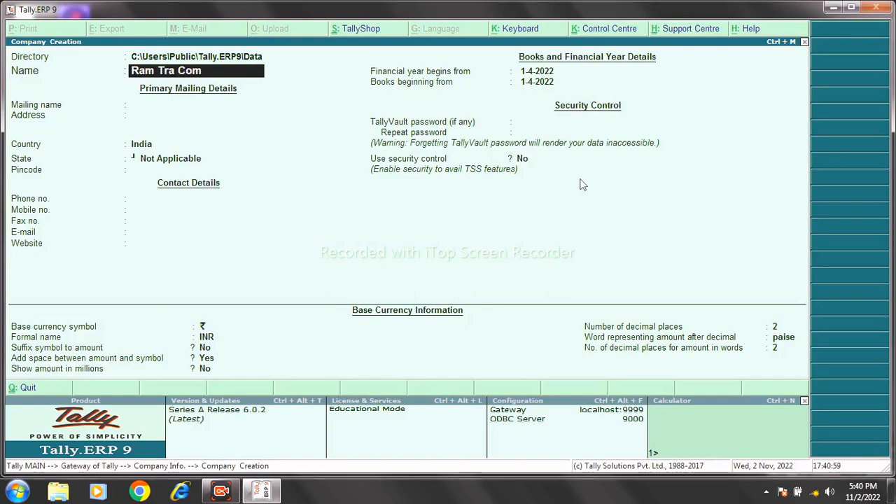
key(Return)
key(Return)
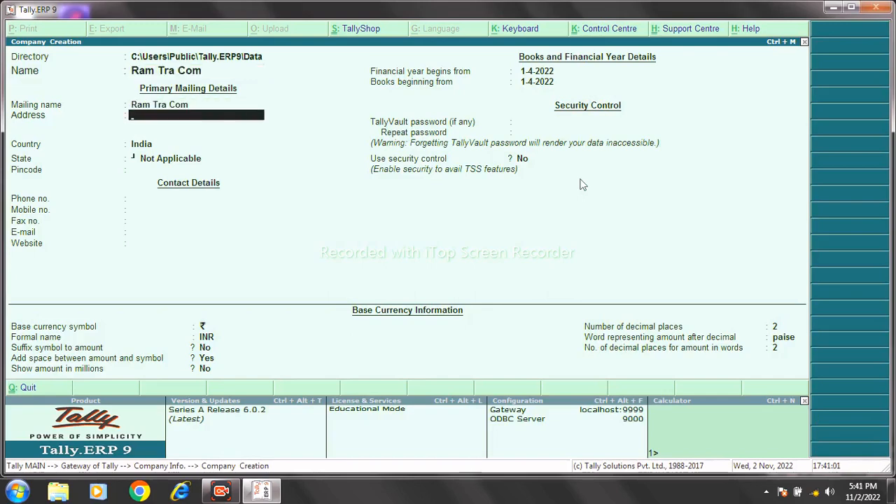
text(Kusaura Baza)
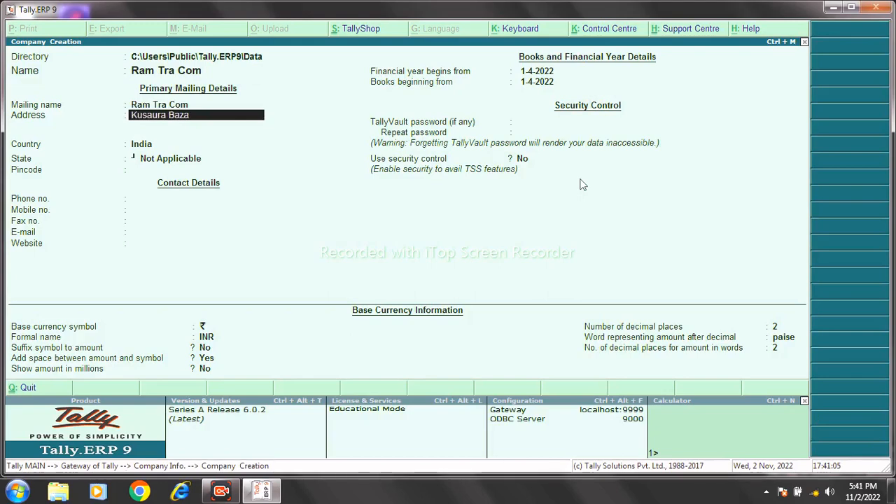
text(r Basti)
key(Return)
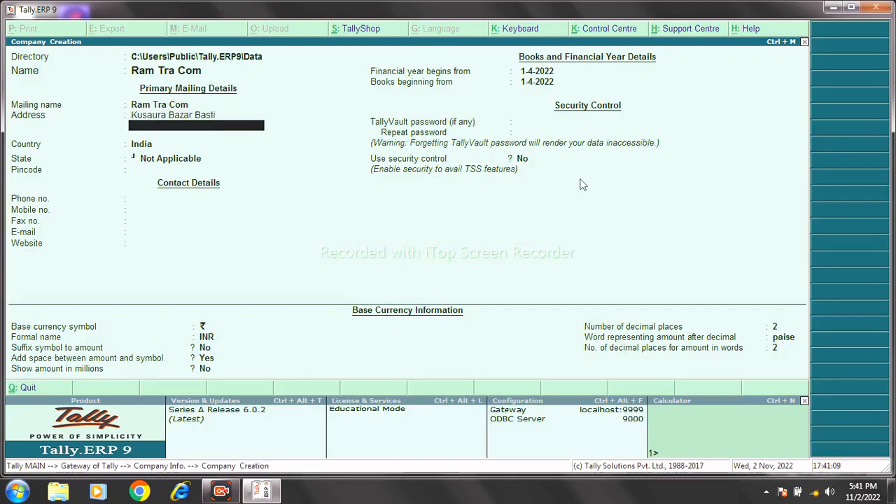
key(Return)
Set the state to Uttar Pradesh and the pincode to 272301.
text(U)
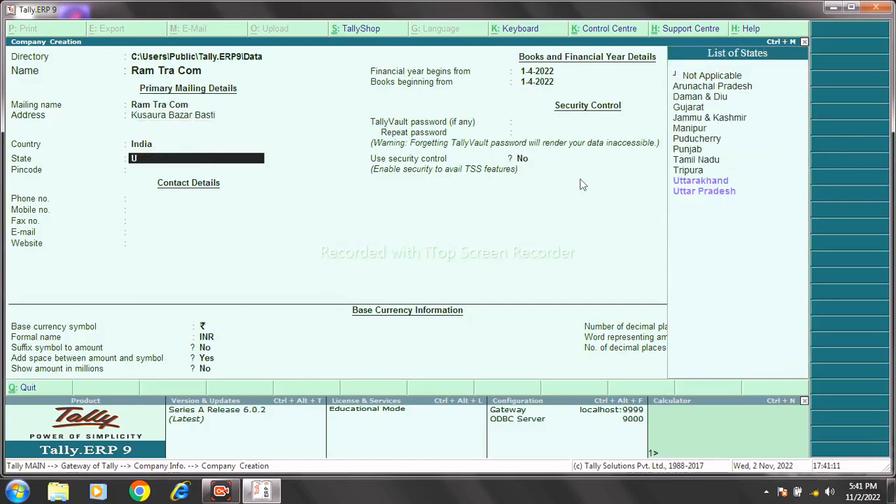
key(Down)
key(Down)
key(Return)
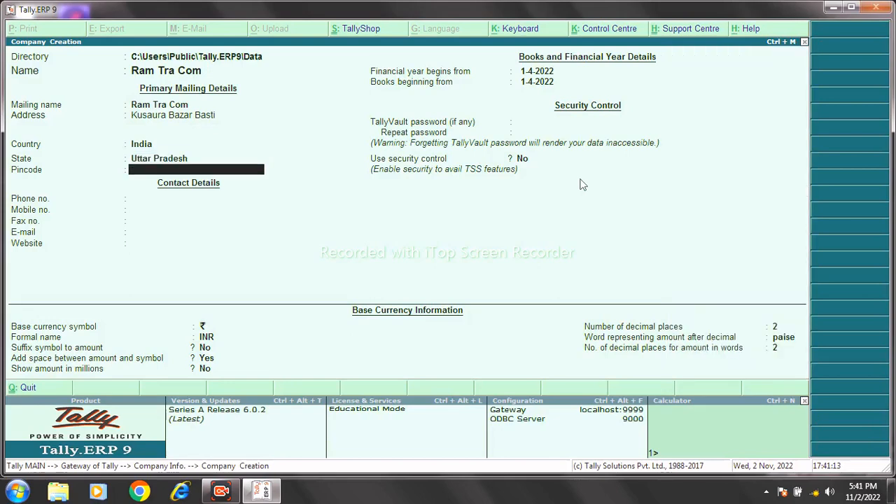
text(272301)
key(Return)
key(Return)
key(Return)
key(Return)
key(Return)
key(Return)
key(Return)
key(Return)
key(Return)
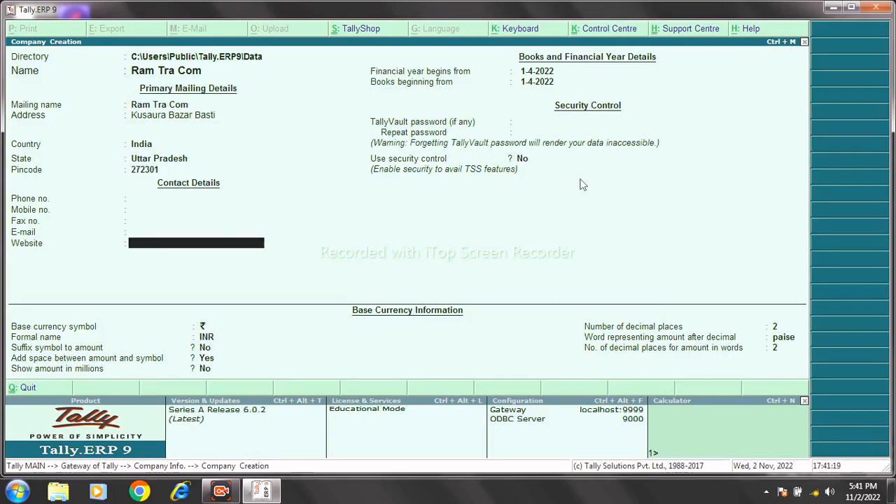
key(Return)
key(Return)
key(Return)
key(Return)
key(Return)
key(Return)
key(Return)
key(Return)
key(Return)
key(Return)
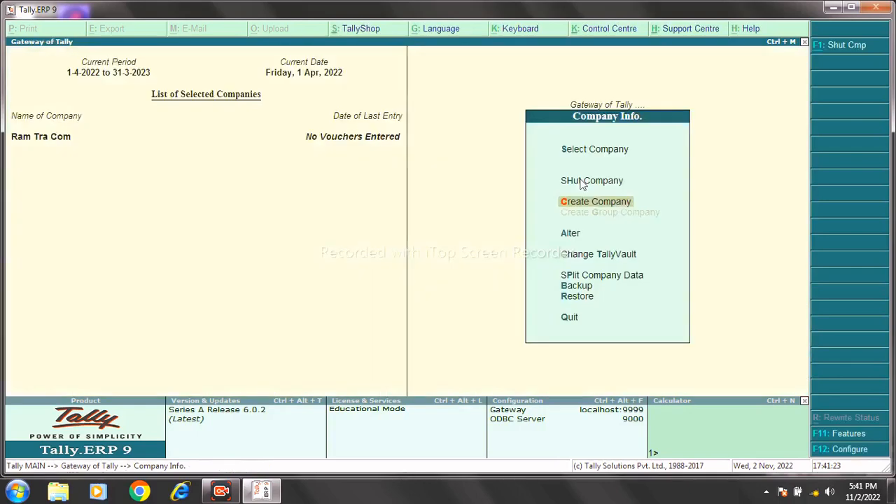
key(Escape)
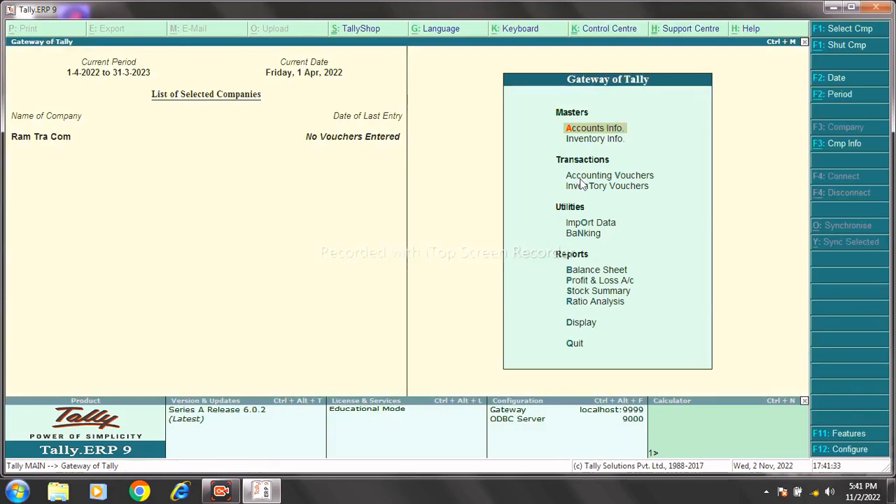
click(840, 144)
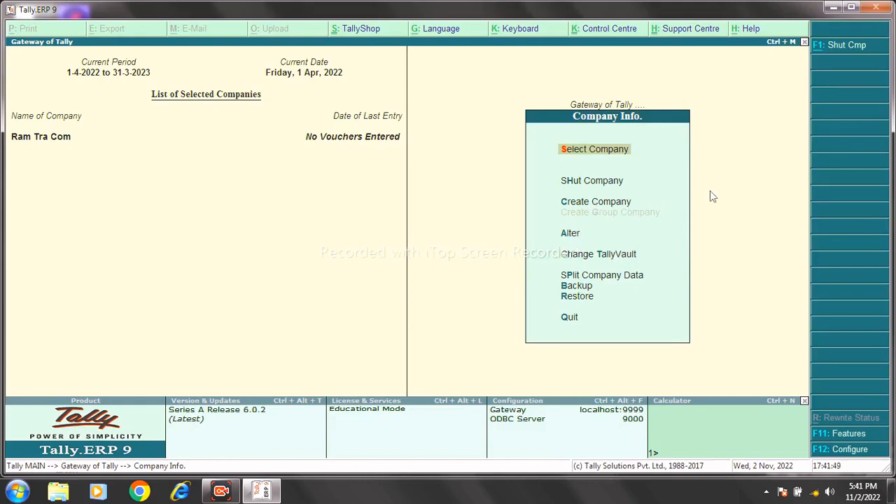
key(Down)
key(Down)
key(Down)
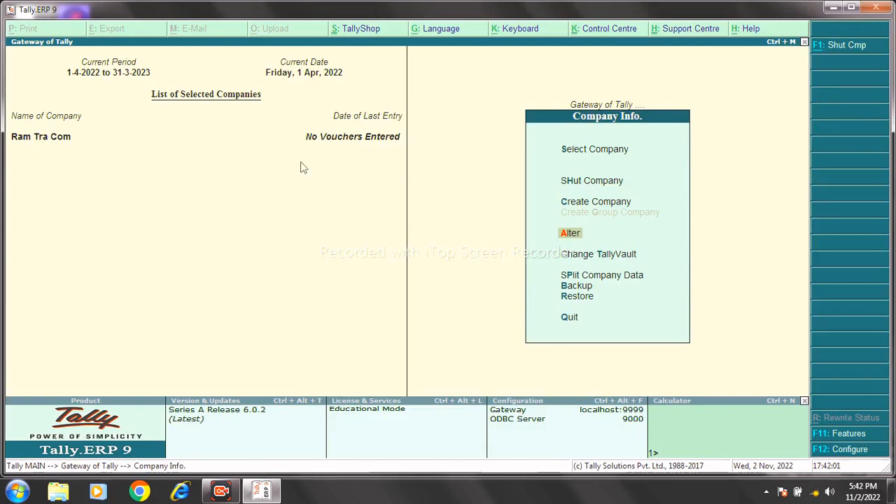
Alter Ram Tra Com to add the company's mobile number, save, and reload it.
click(563, 237)
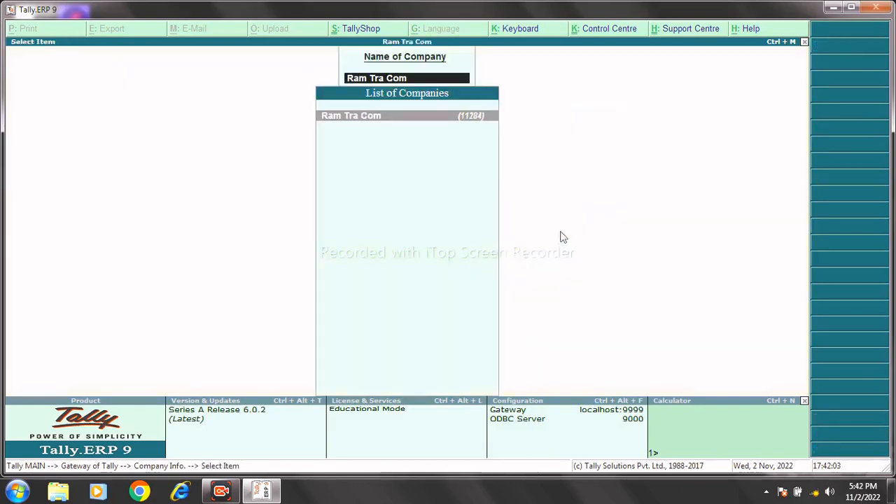
key(Return)
key(Return)
key(Return)
key(Return)
key(Return)
key(Return)
key(Return)
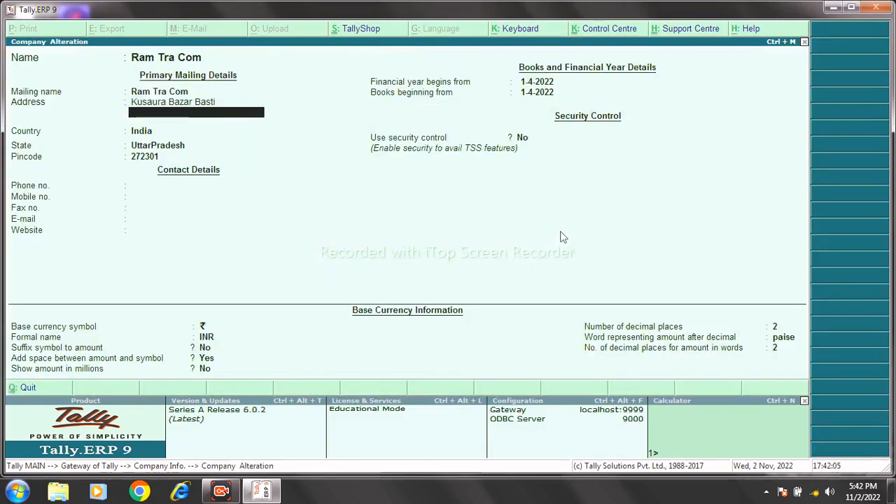
key(Return)
key(Return)
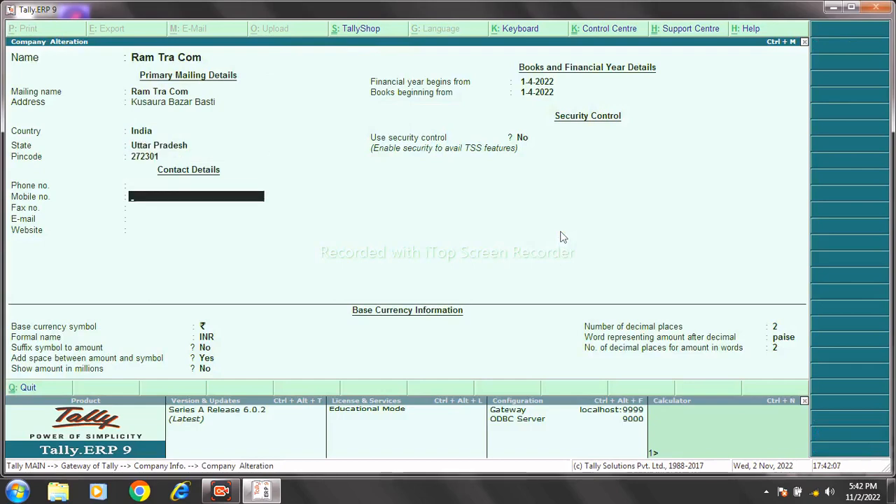
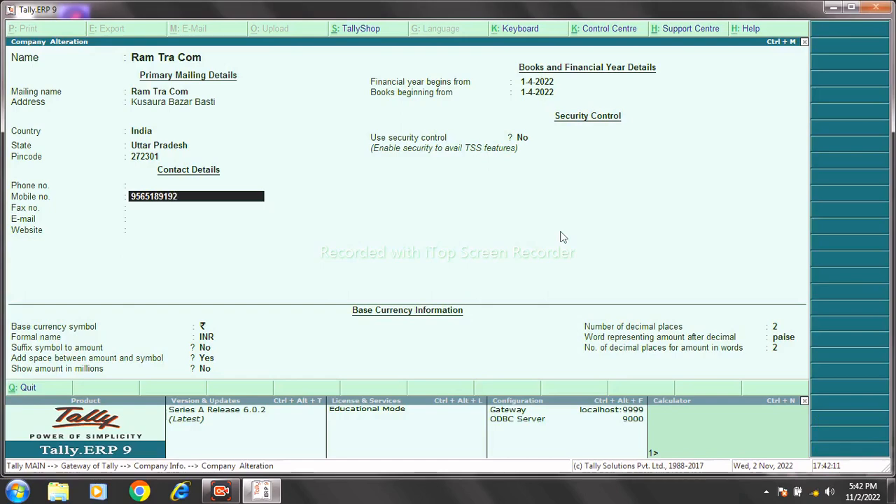
key(Return)
key(Return)
key(Return)
key(Return)
key(Return)
key(Return)
key(Return)
key(Return)
key(Return)
key(Return)
key(Return)
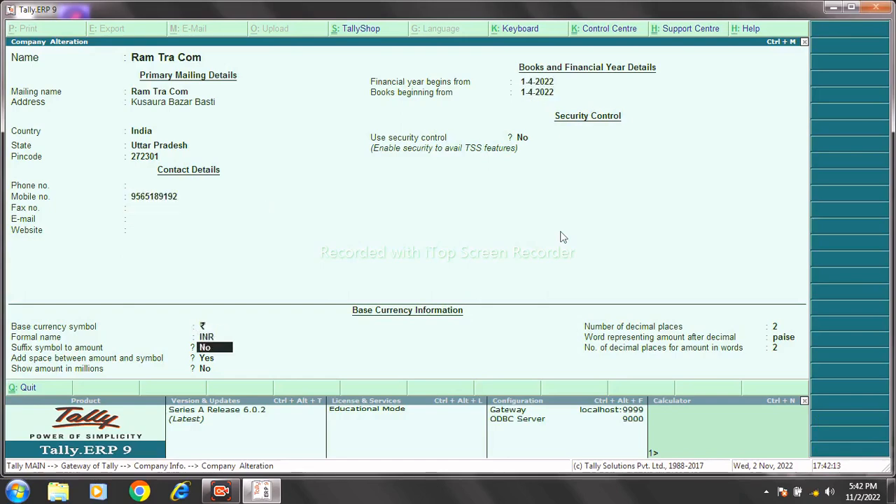
key(Return)
key(Return)
key(Return)
key(Return)
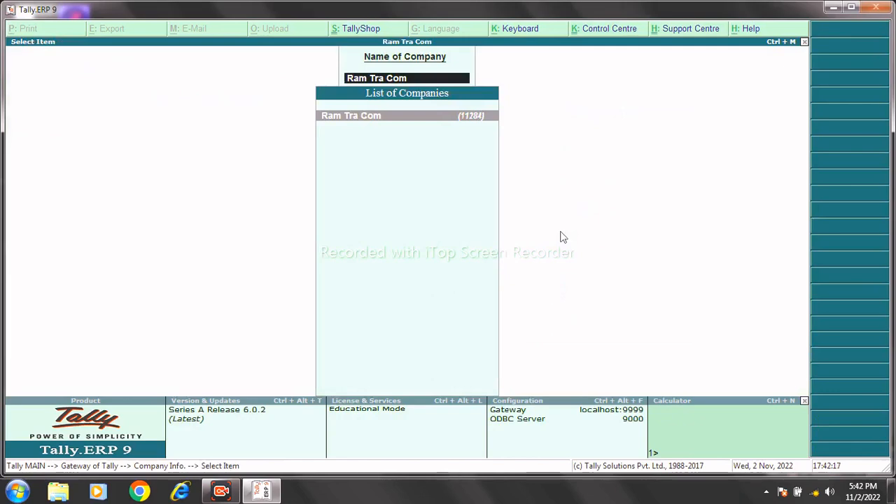
key(Return)
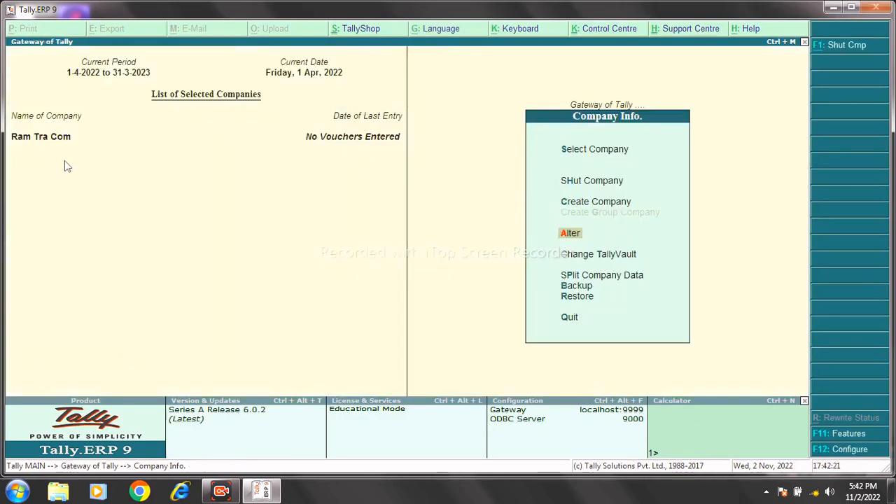
key(Return)
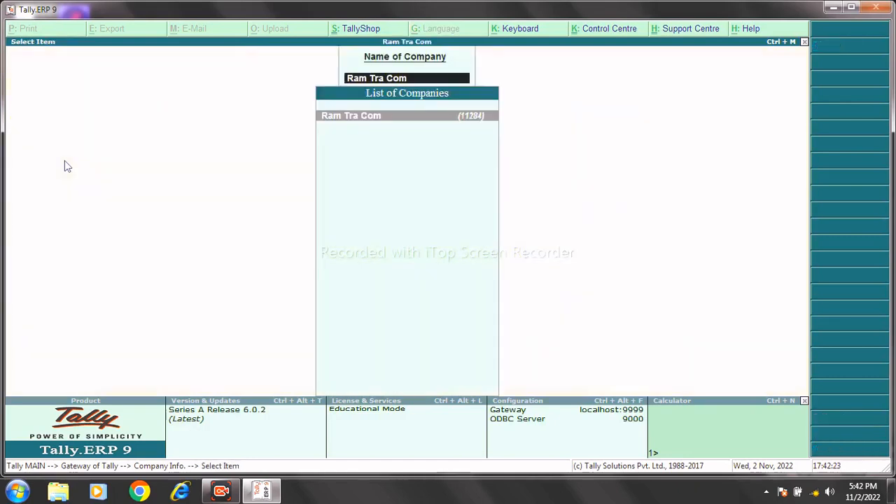
key(Return)
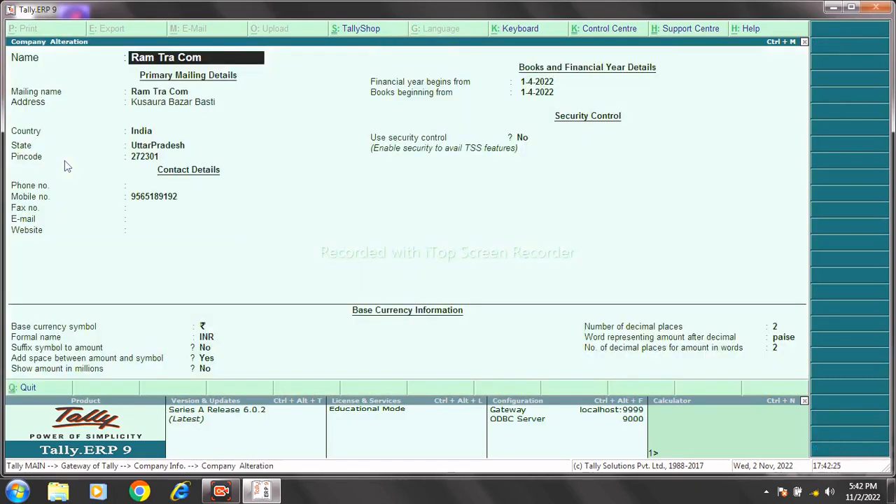
key(alt+d)
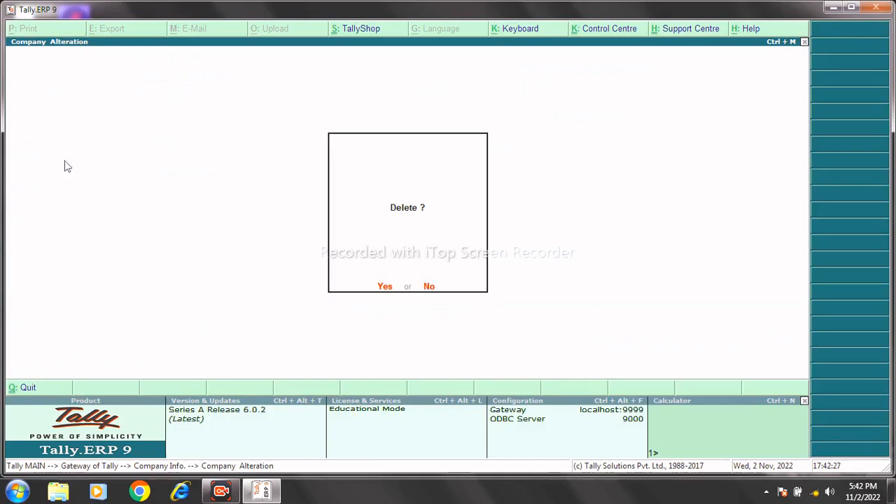
key(y)
key(n)
key(Escape)
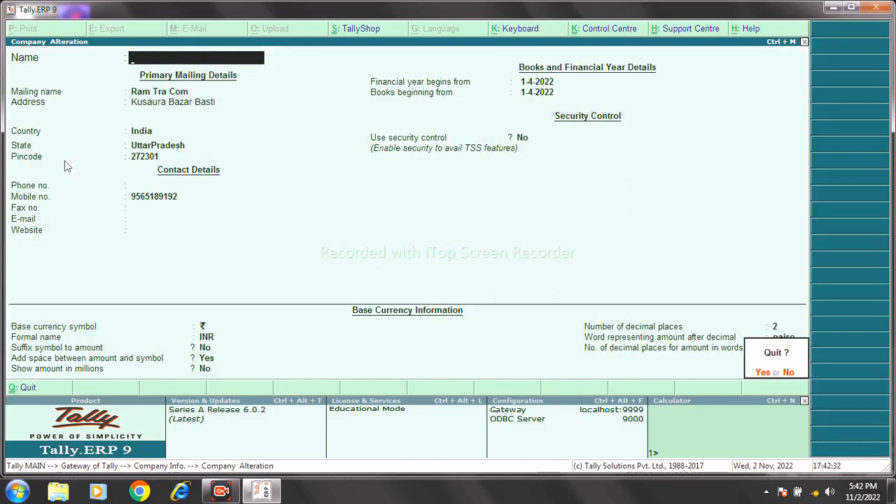
key(y)
key(Escape)
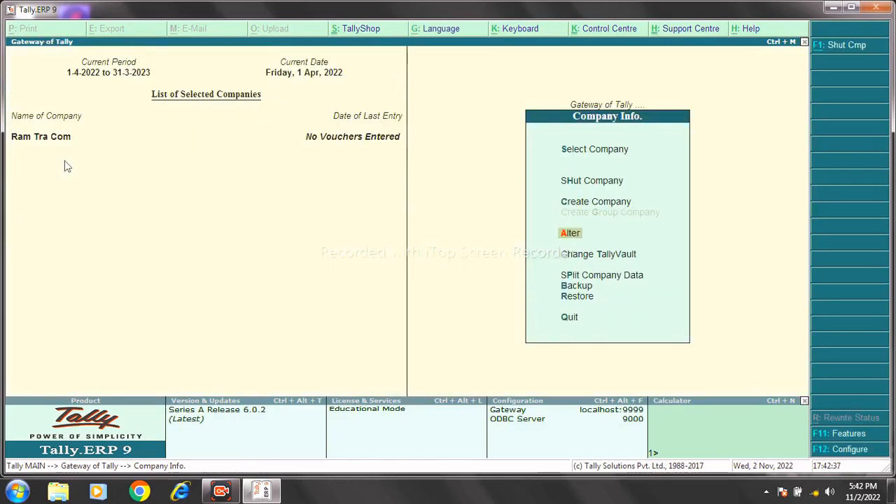
key(Down)
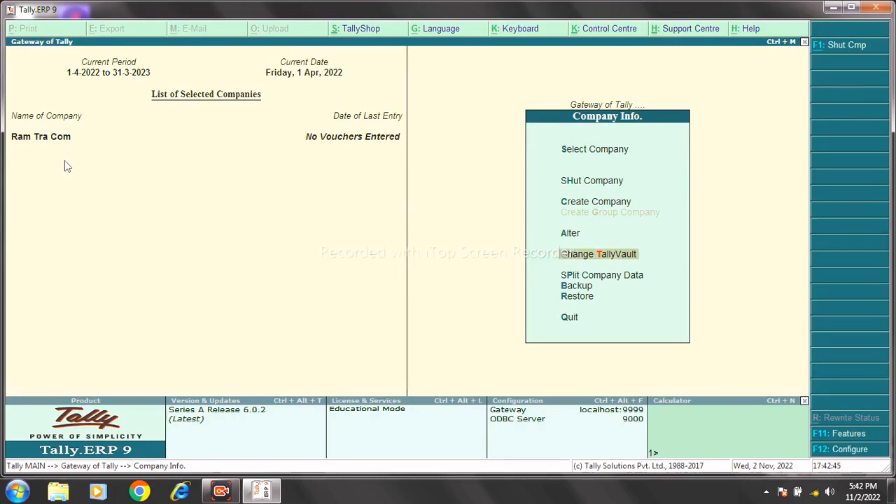
Give Ram Tra Com a TallyVault password, producing encrypted company 11285.
key(Return)
key(Return)
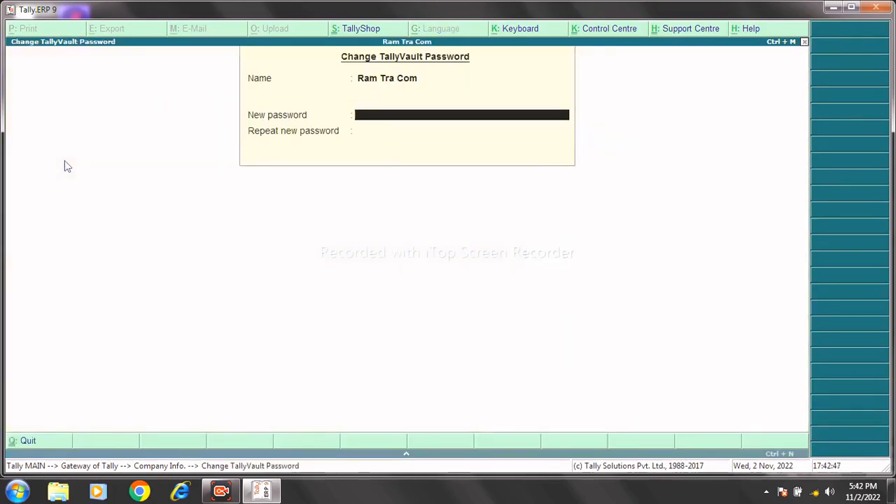
text(*)
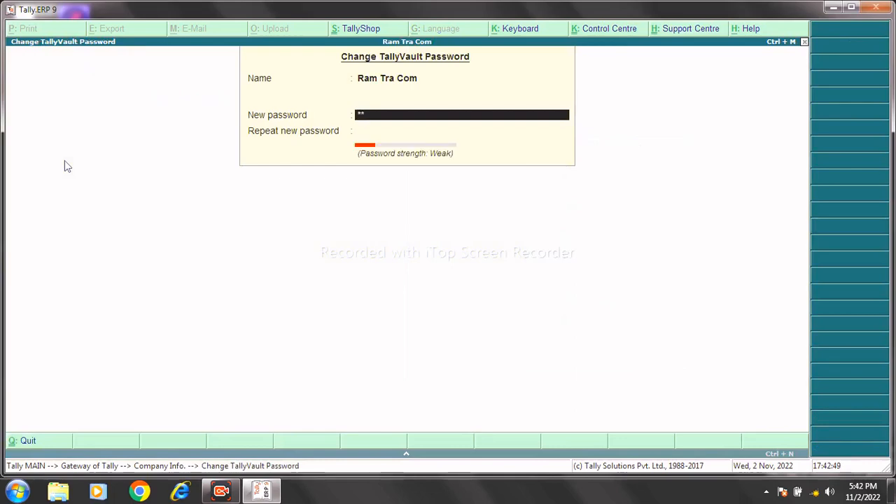
key(Return)
text(*)
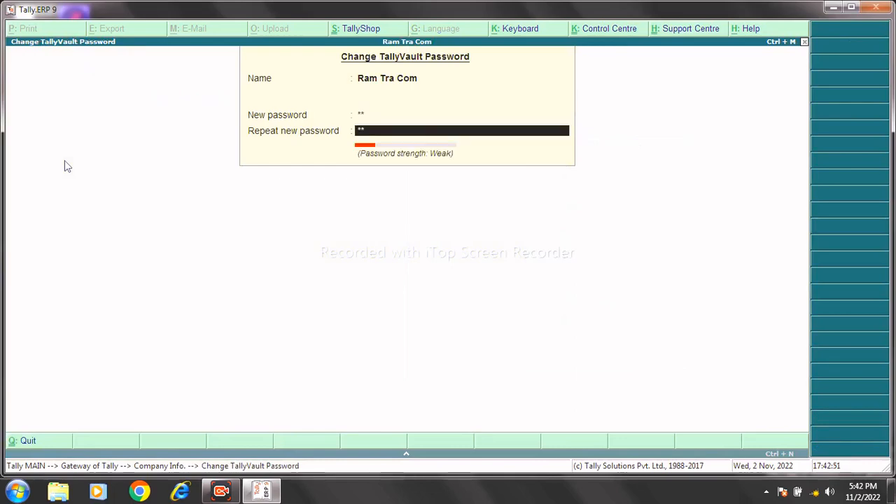
key(Return)
key(Return)
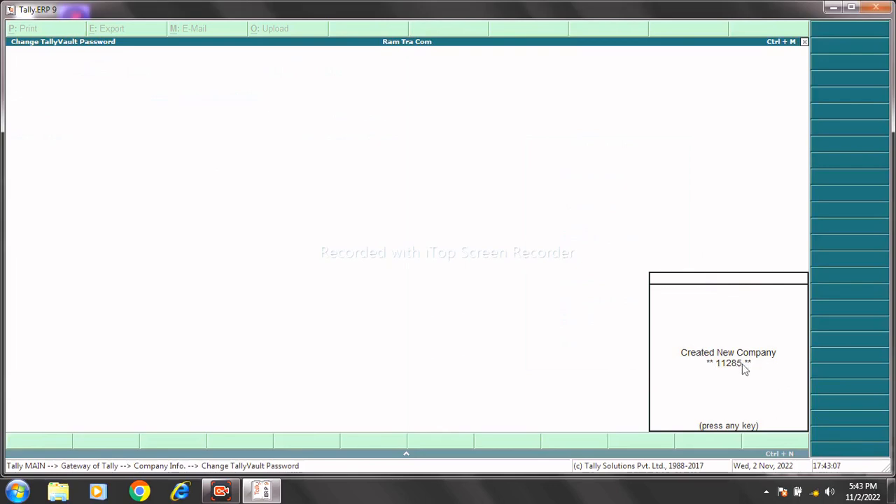
key(Return)
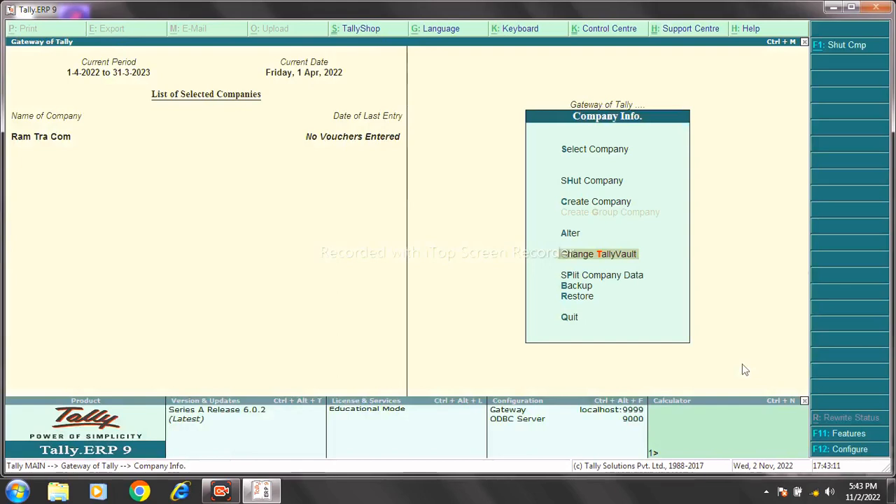
Shut Ram Tra Com and reopen encrypted company 11285 using its vault password.
click(574, 184)
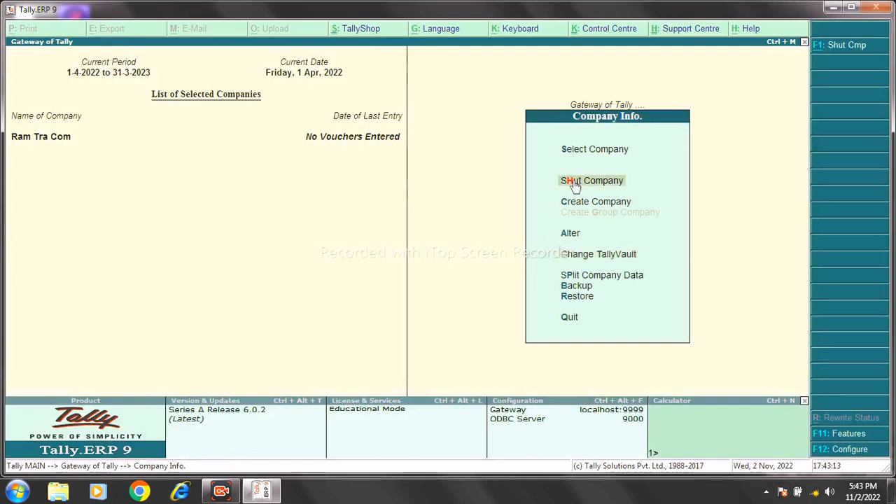
key(Return)
key(Return)
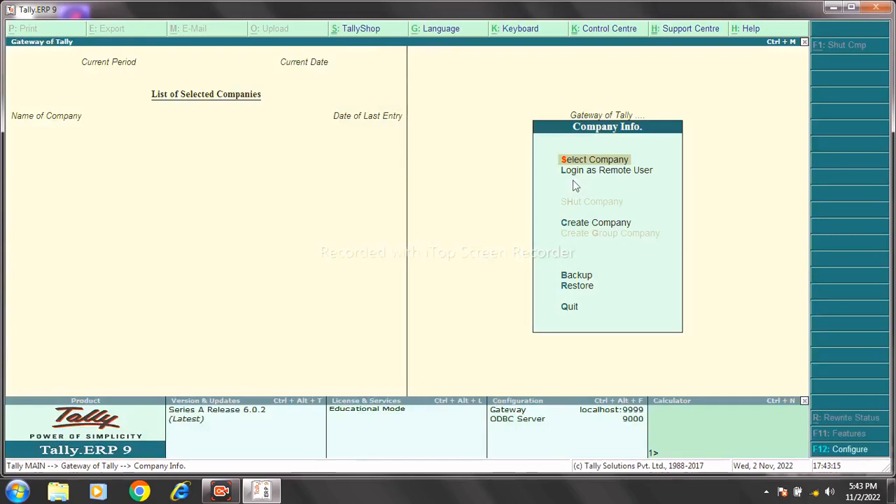
key(Return)
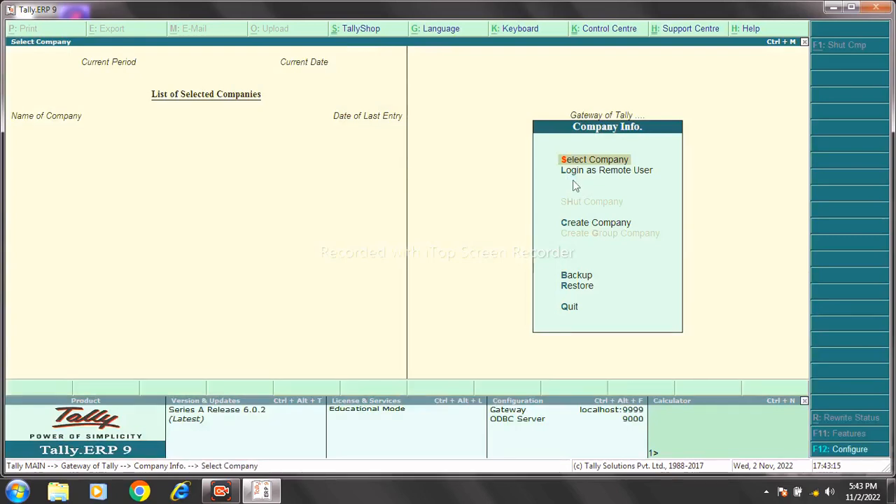
key(Down)
key(Down)
key(Down)
key(Down)
key(Down)
key(Down)
key(Down)
key(Down)
key(Down)
key(Down)
key(Down)
key(Down)
key(Down)
key(Down)
key(Down)
key(Down)
key(Down)
key(Down)
key(Down)
key(Down)
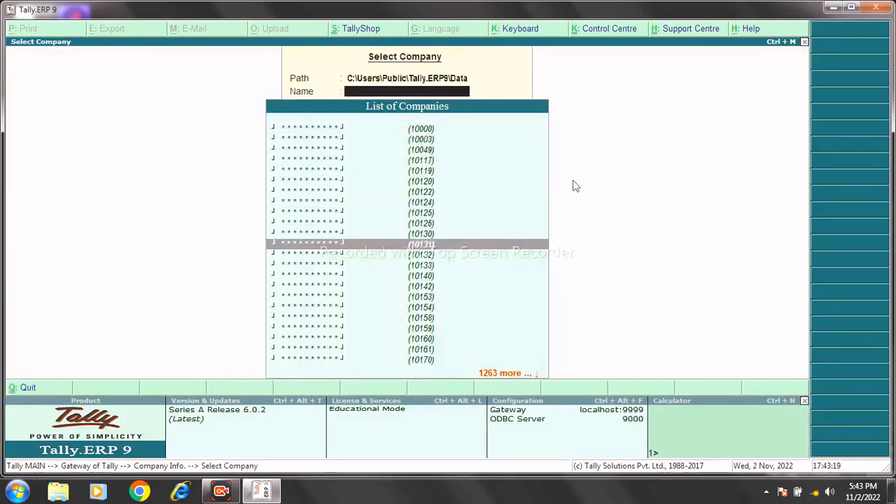
key(Down)
key(Down)
key(Down)
key(Down)
key(Down)
key(Down)
key(Down)
key(Down)
key(Down)
key(Down)
key(Down)
key(Down)
key(Down)
key(Down)
key(Down)
key(Down)
key(Down)
key(Down)
key(Down)
key(Down)
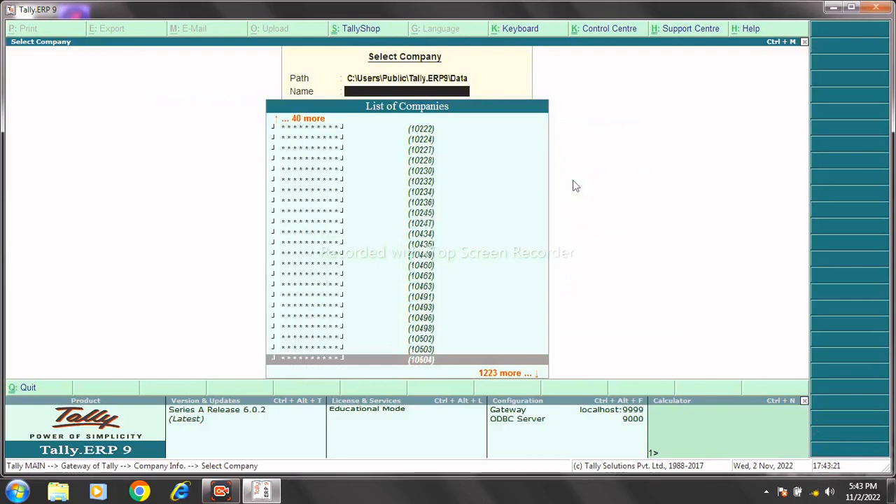
key(Down)
key(Down)
key(Down)
key(Down)
key(Down)
key(Down)
key(Down)
key(Down)
key(Down)
key(Down)
key(Down)
key(Down)
key(Down)
key(Down)
key(Down)
key(Down)
key(Down)
key(Down)
key(Down)
key(Down)
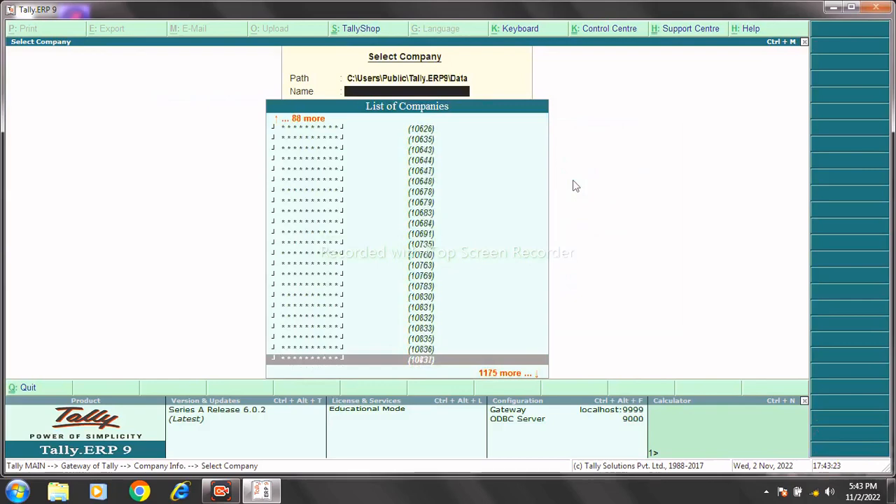
key(Down)
key(Down)
key(Down)
key(Down)
key(Down)
key(Down)
key(Down)
key(Down)
key(Down)
key(Down)
key(Down)
key(Down)
key(Down)
key(Down)
key(Down)
key(Down)
key(Down)
key(Down)
key(Down)
key(Down)
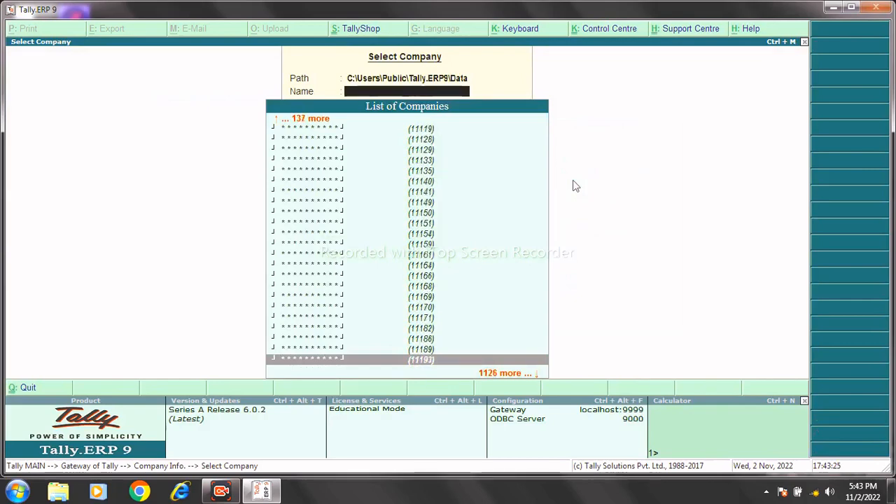
key(Down)
key(Down)
key(Down)
key(Down)
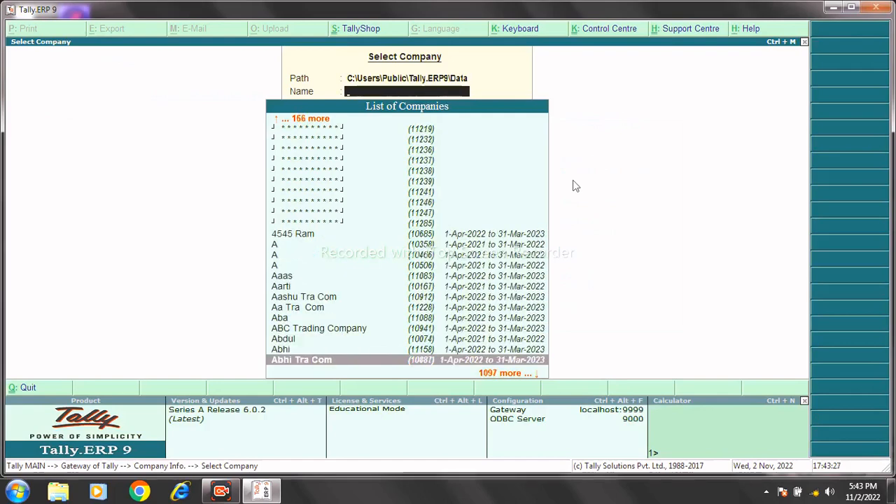
click(420, 225)
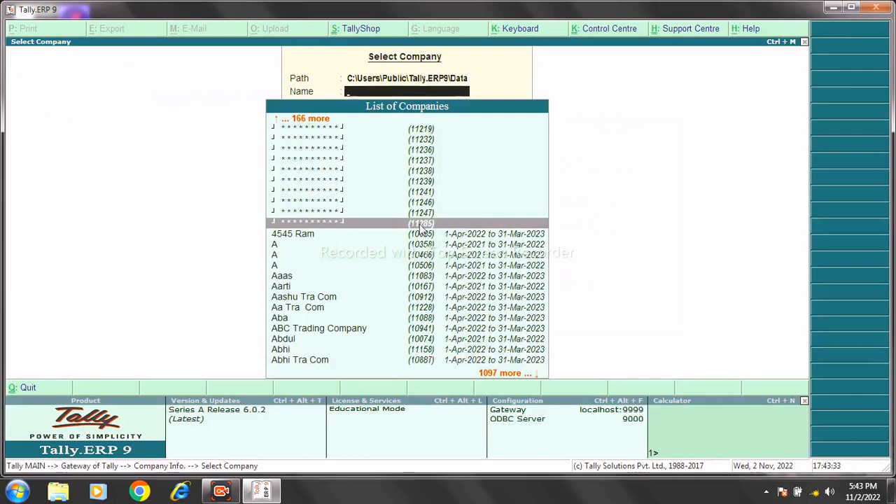
click(421, 226)
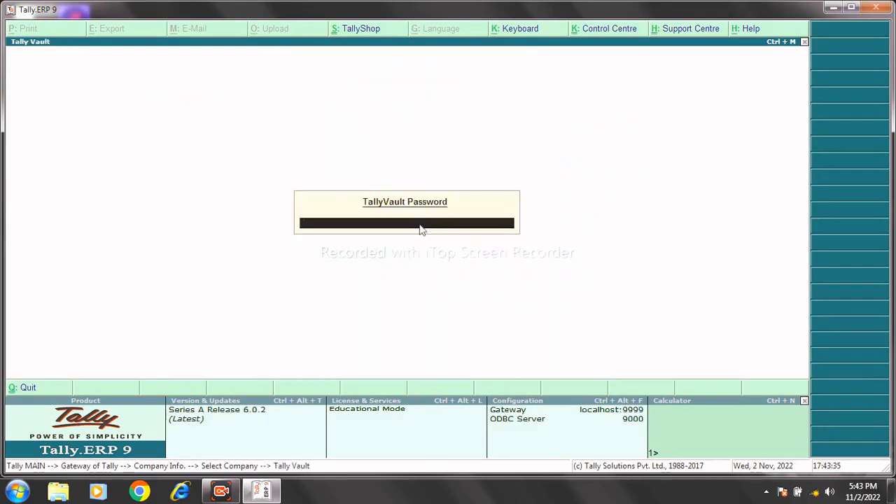
key(Return)
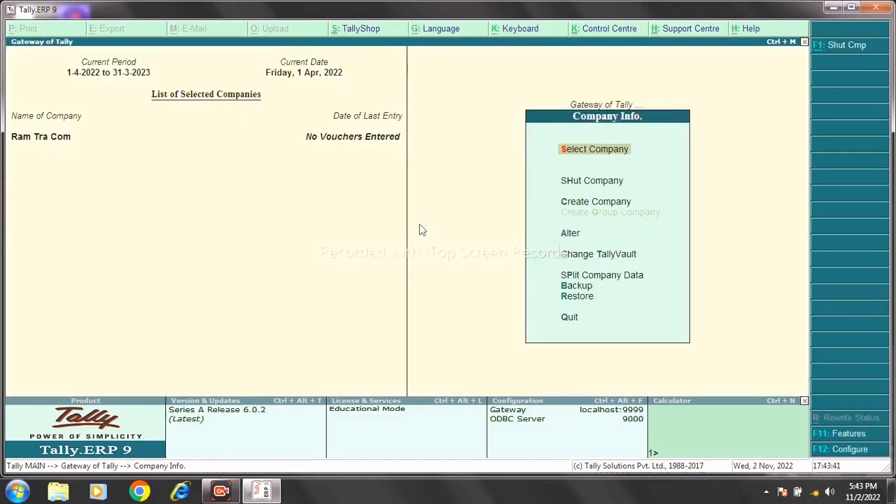
key(Down)
Shut Ram Tra Com and start a backup with destination d:\.
key(Return)
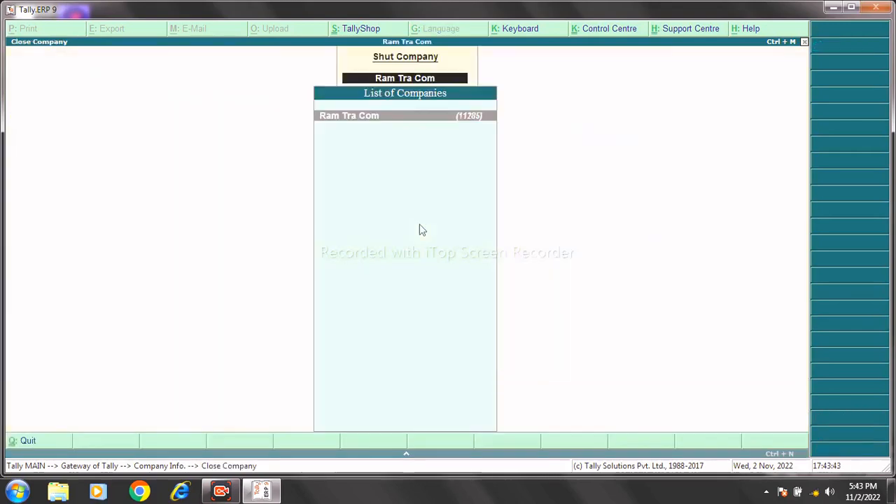
key(Return)
key(Down)
key(Down)
key(Down)
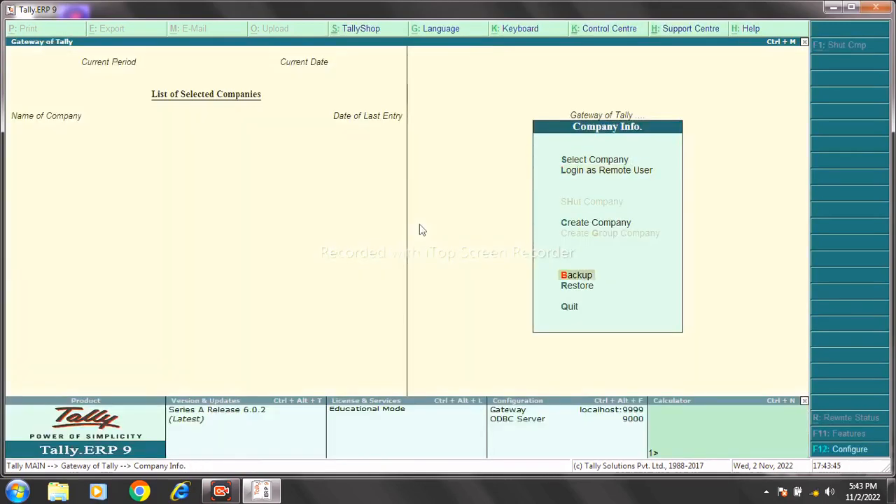
key(Return)
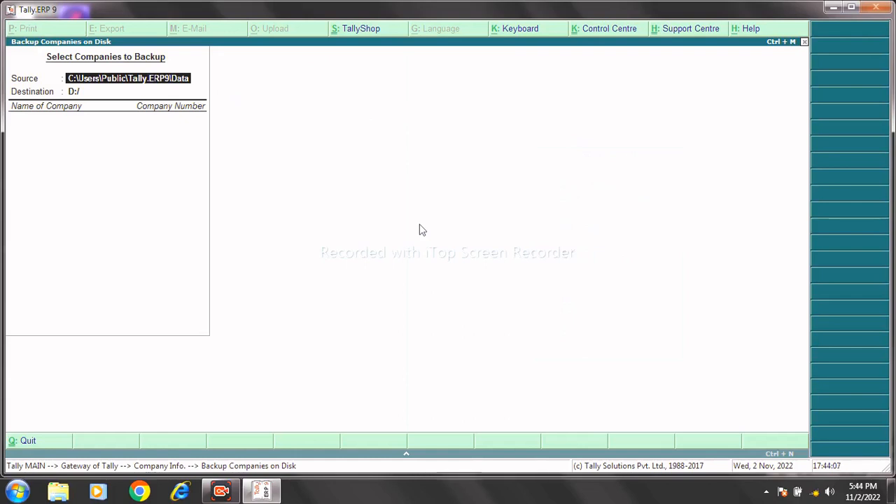
key(Return)
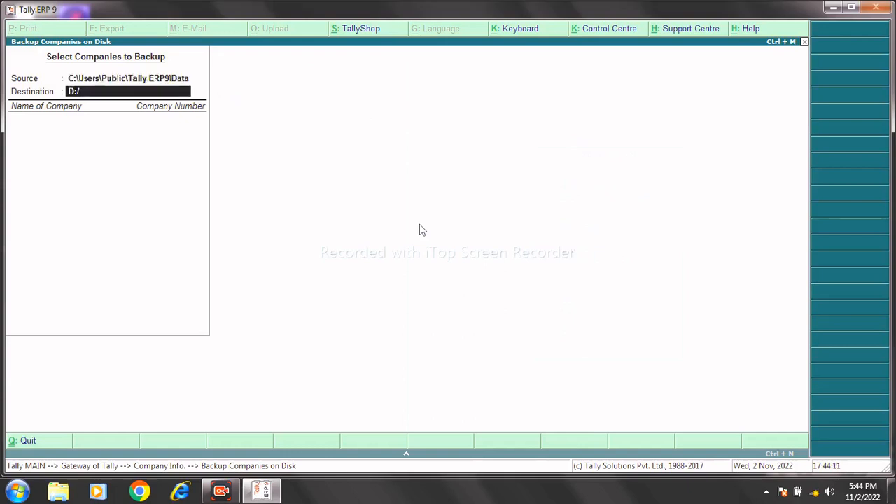
text(d:\)
key(Return)
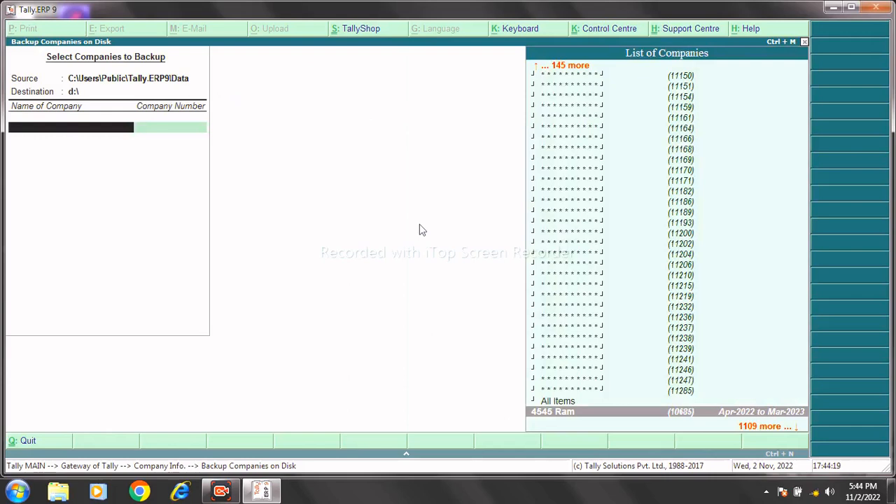
Select company 11285 for backup, end the list, and run the backup.
key(Up)
key(Up)
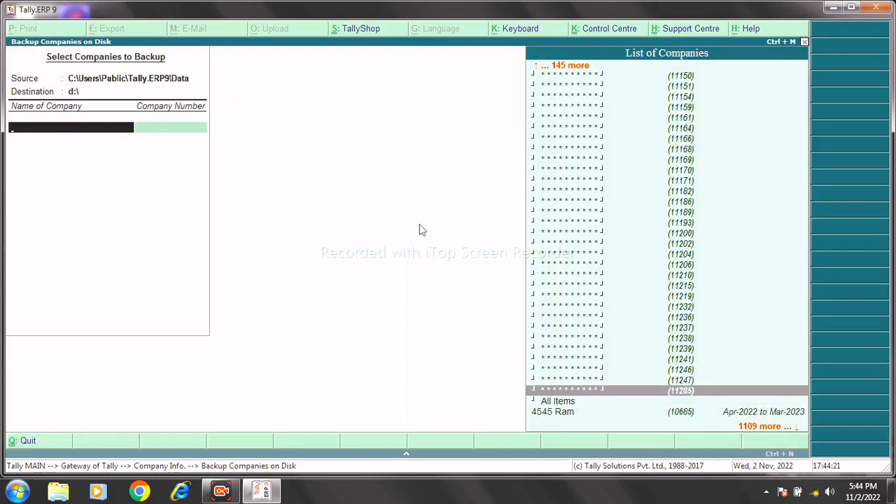
key(Return)
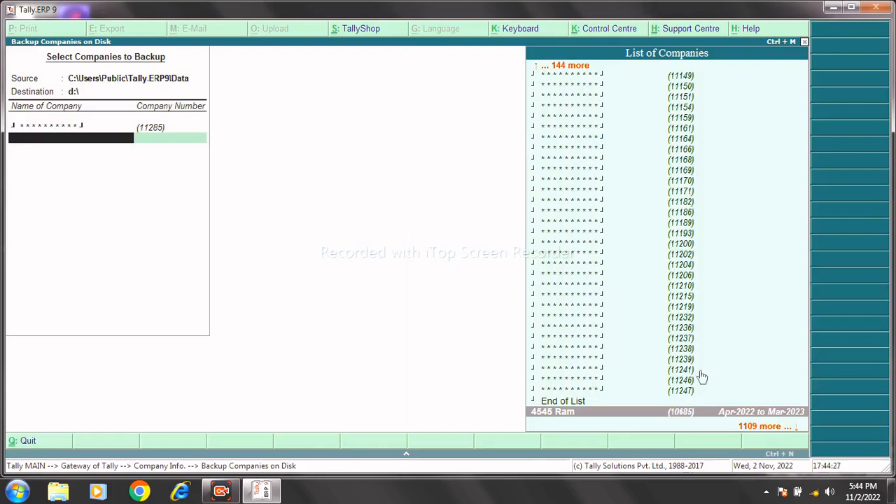
click(556, 403)
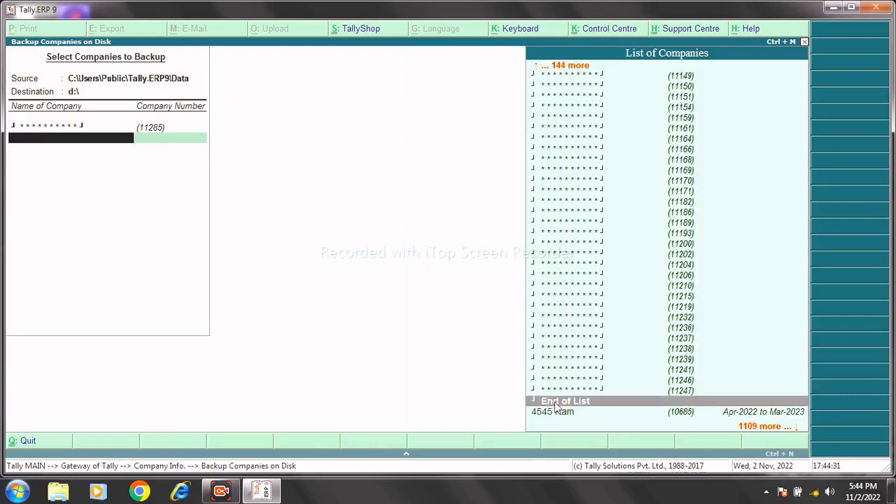
click(555, 403)
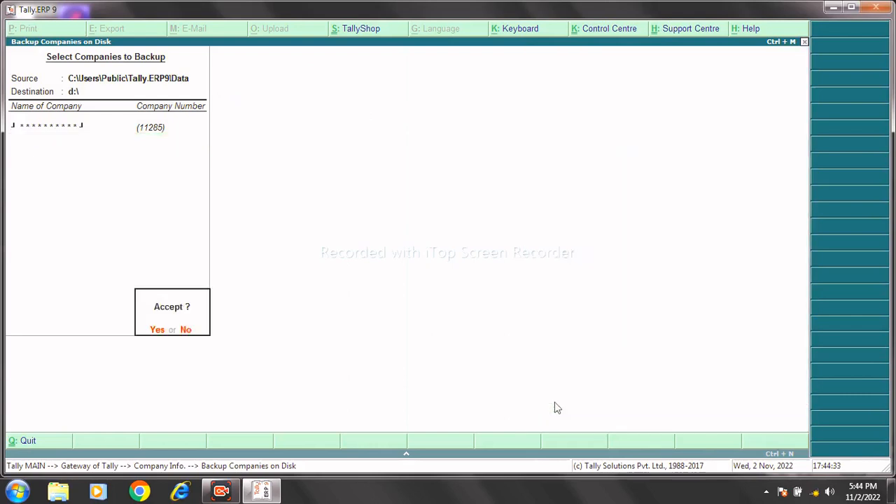
key(Return)
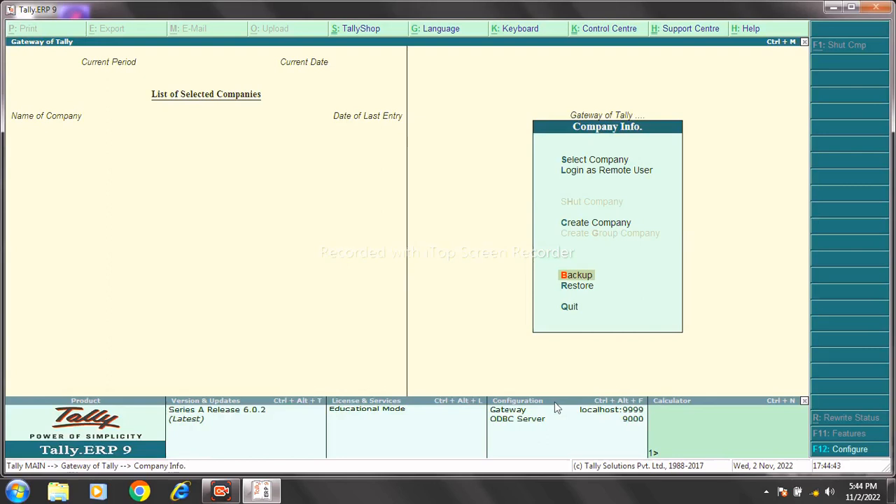
Load the encrypted company from the Select Company list and submit its vault password.
key(Up)
key(Up)
key(Up)
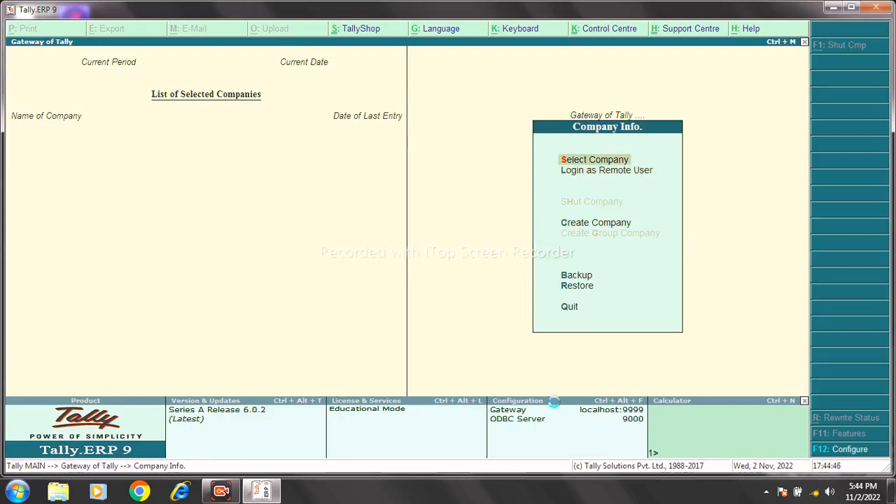
key(Return)
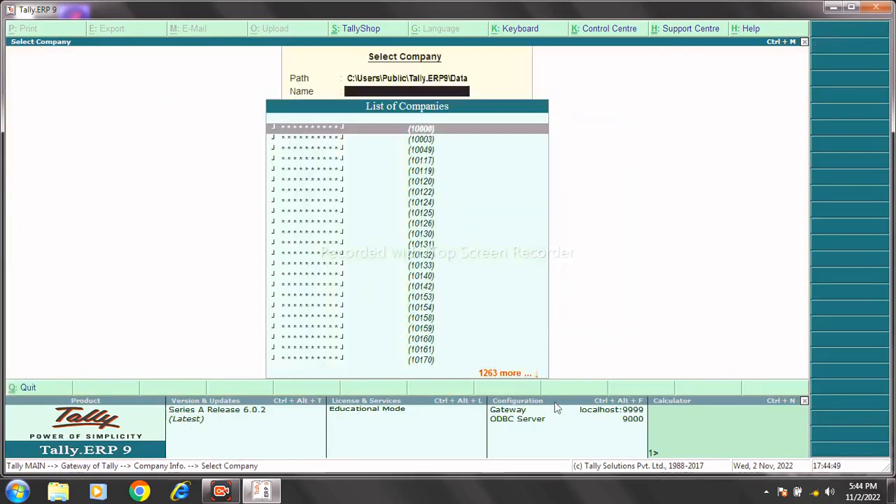
key(Down)
key(Down)
key(Down)
key(Down)
key(Down)
key(Down)
key(Down)
key(Down)
key(Down)
key(Down)
key(Down)
key(Down)
key(Down)
key(Down)
key(Down)
key(Down)
key(Down)
key(Down)
key(Down)
key(Down)
key(Down)
key(Down)
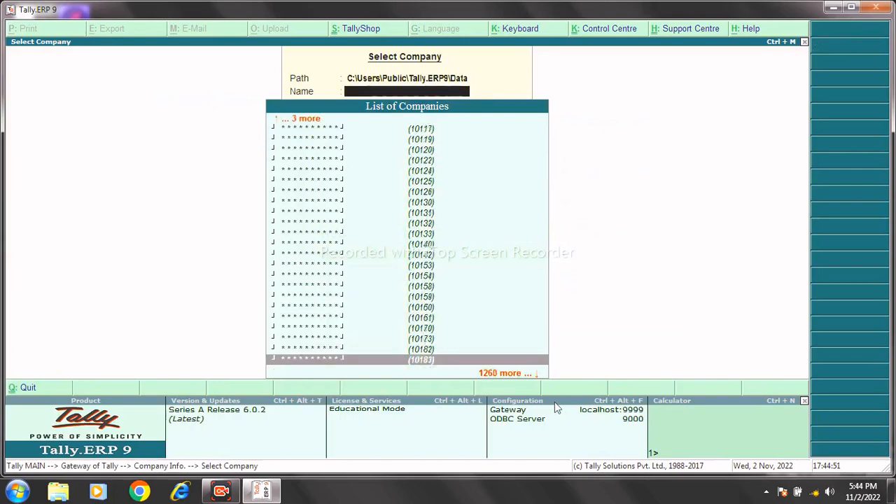
key(Down)
key(Down)
key(Down)
key(Down)
key(Down)
key(Down)
key(Down)
key(Down)
key(Down)
key(Down)
key(Down)
key(Down)
key(Down)
key(Down)
key(Down)
key(Down)
key(Down)
key(Down)
key(Down)
key(Down)
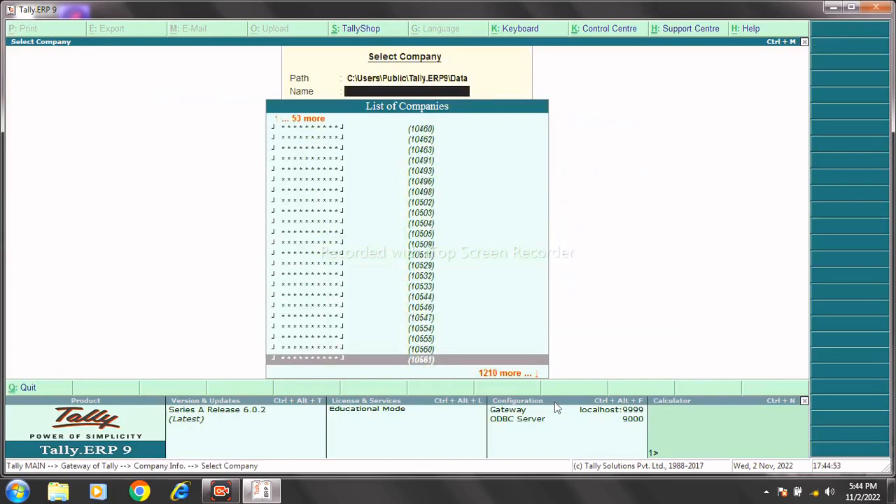
key(Down)
key(Down)
key(Down)
key(Down)
key(Down)
key(Down)
key(Down)
key(Down)
key(Down)
key(Down)
key(Down)
key(Down)
key(Down)
key(Down)
key(Down)
key(Down)
key(Down)
key(Down)
key(Down)
key(Down)
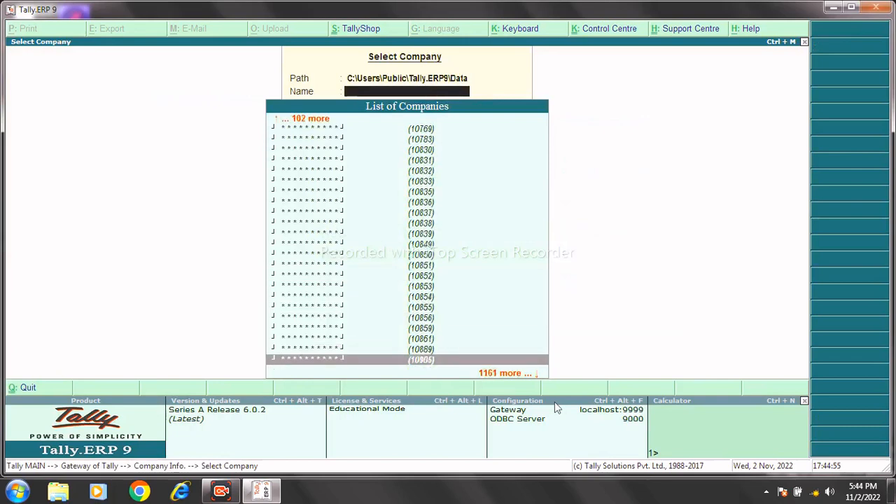
key(Down)
key(Down)
key(Down)
key(Down)
key(Down)
key(Down)
key(Down)
key(Down)
key(Down)
key(Down)
key(Down)
key(Down)
key(Down)
key(Down)
key(Down)
key(Down)
key(Down)
key(Down)
key(Down)
key(Down)
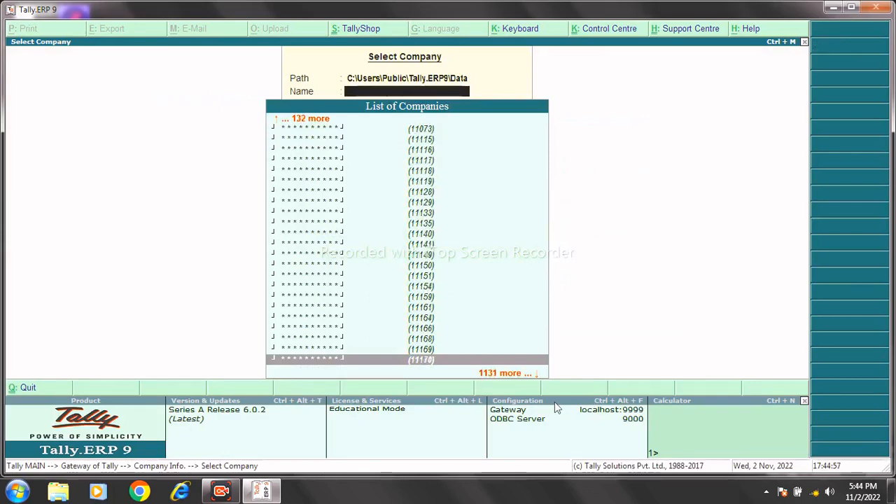
key(Up)
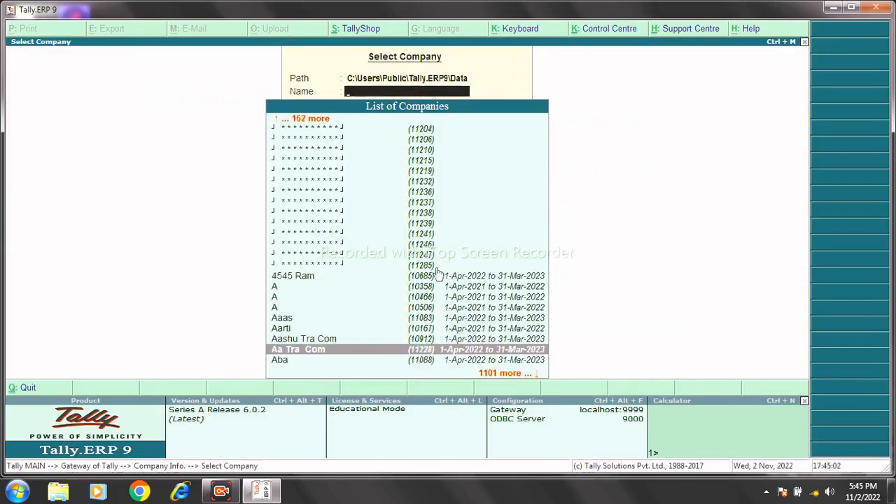
key(Return)
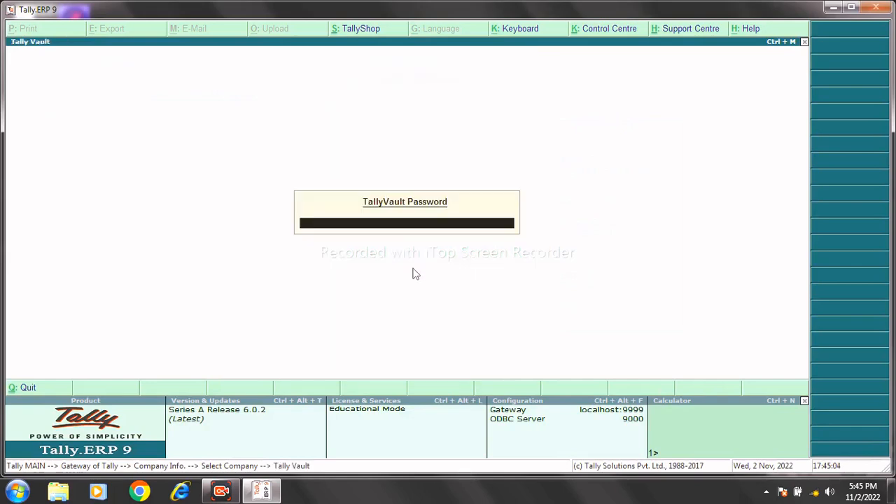
key(Return)
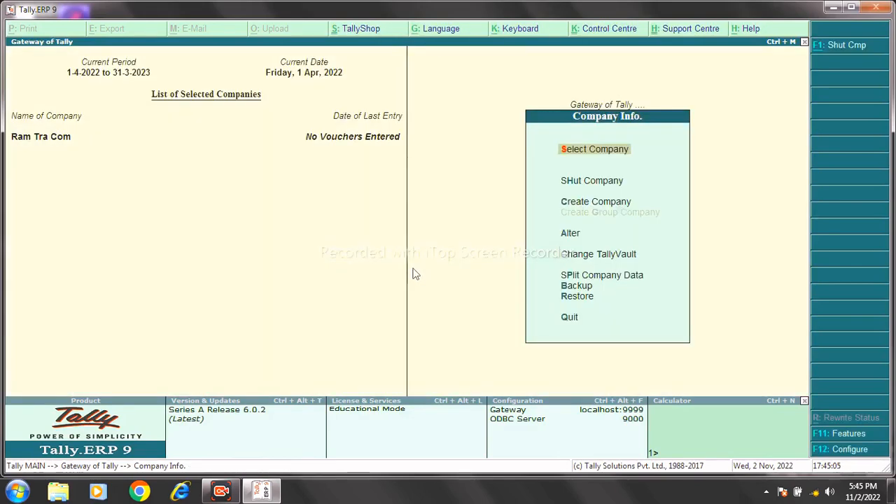
Delete Ram Tra Com through Alter with Alt+D, confirming Yes twice.
key(Down)
key(Down)
key(Down)
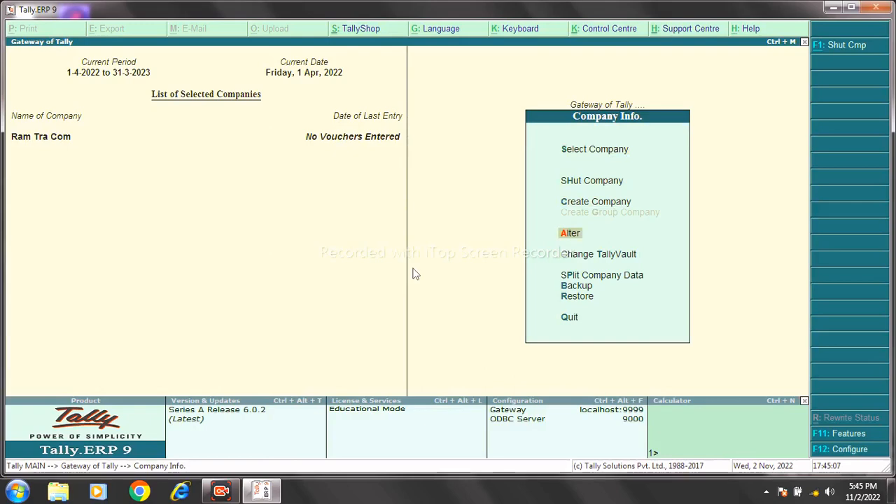
key(Return)
key(Return)
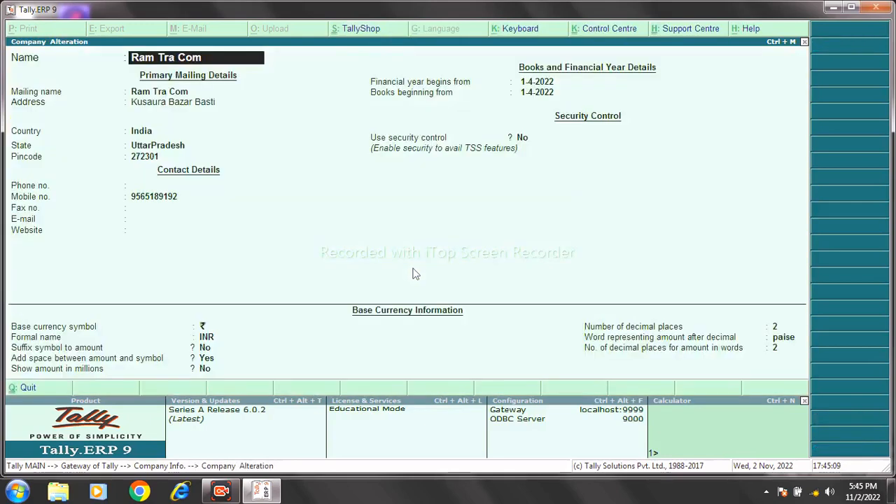
key(alt+d)
key(Return)
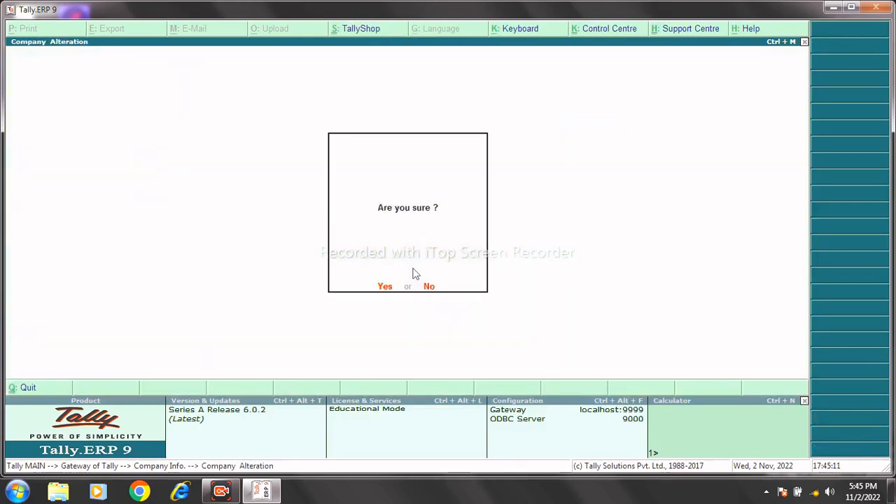
key(Return)
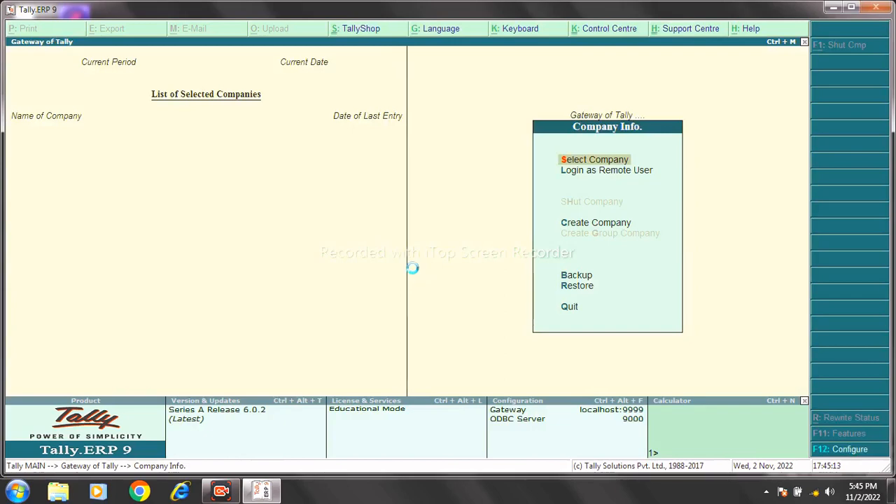
key(Return)
key(Down)
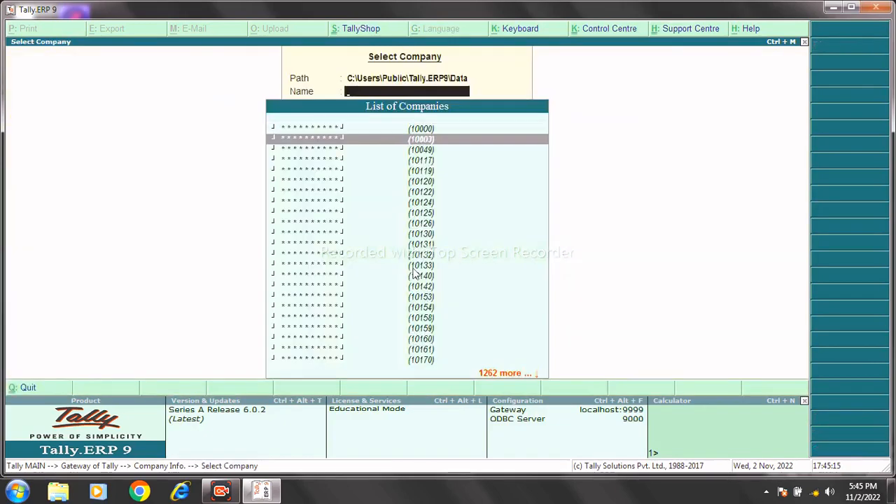
key(Down)
key(Down)
key(Down)
key(Down)
key(Down)
key(Down)
key(Down)
key(Down)
key(Down)
key(Down)
key(Down)
key(Down)
key(Down)
key(Down)
key(Down)
key(Down)
key(Down)
key(Down)
key(Down)
key(Down)
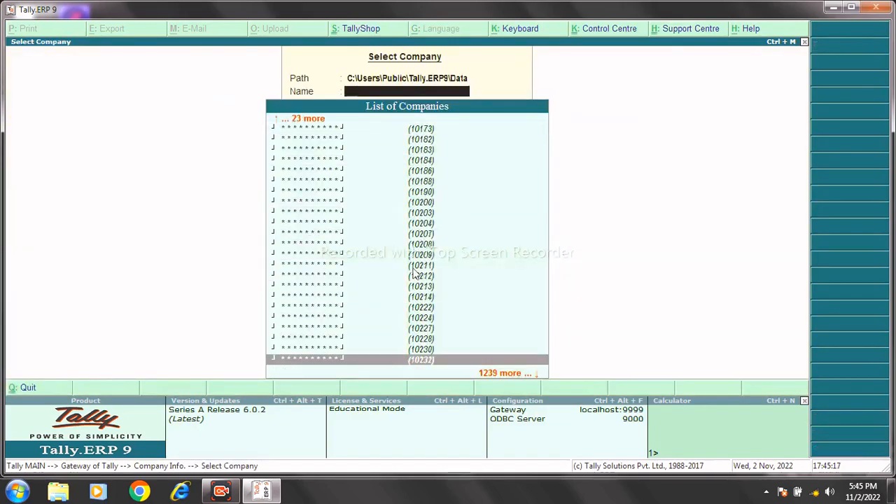
key(Down)
key(Down)
key(Down)
key(Down)
key(Down)
key(Down)
key(Down)
key(Down)
key(Down)
key(Down)
key(Down)
key(Down)
key(Down)
key(Down)
key(Down)
key(Down)
key(Down)
key(Down)
key(Down)
key(Down)
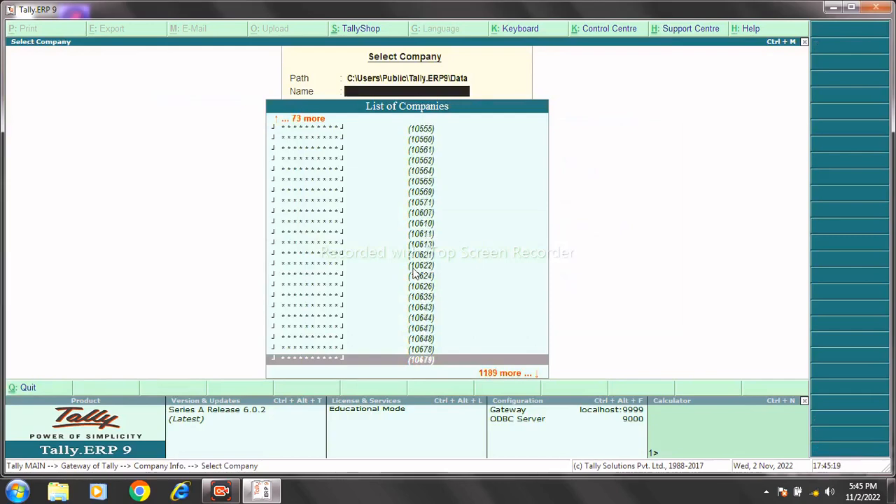
key(Down)
key(Down)
key(Down)
key(Down)
key(Down)
key(Down)
key(Down)
key(Down)
key(Down)
key(Down)
key(Down)
key(Down)
key(Down)
key(Down)
key(Down)
key(Down)
key(Down)
key(Down)
key(Down)
key(Down)
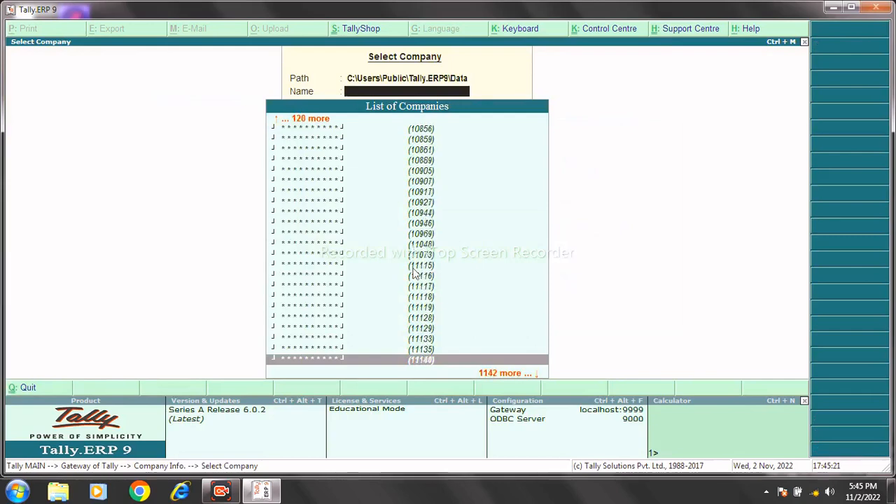
key(Down)
key(Down)
key(Down)
key(Down)
key(Down)
key(Down)
key(Down)
key(Down)
key(Down)
key(Down)
key(Down)
key(Down)
key(Down)
key(Down)
key(Down)
key(Down)
key(Down)
key(Down)
key(Down)
key(Down)
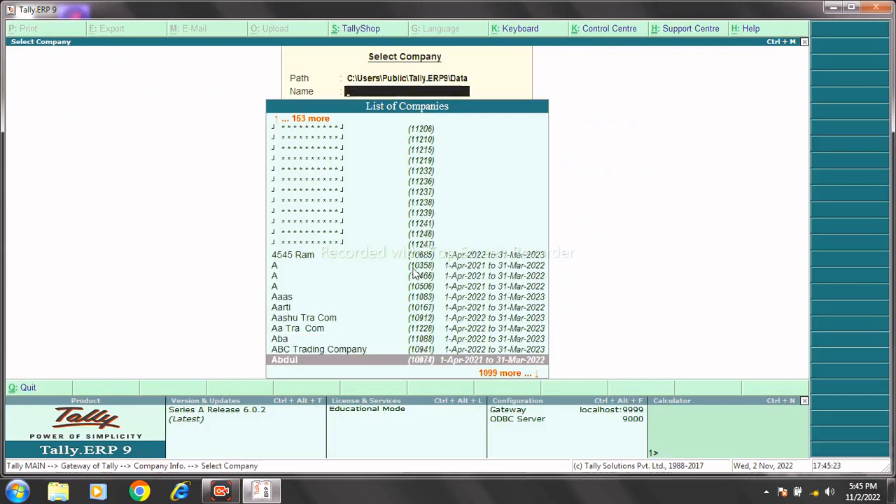
click(419, 237)
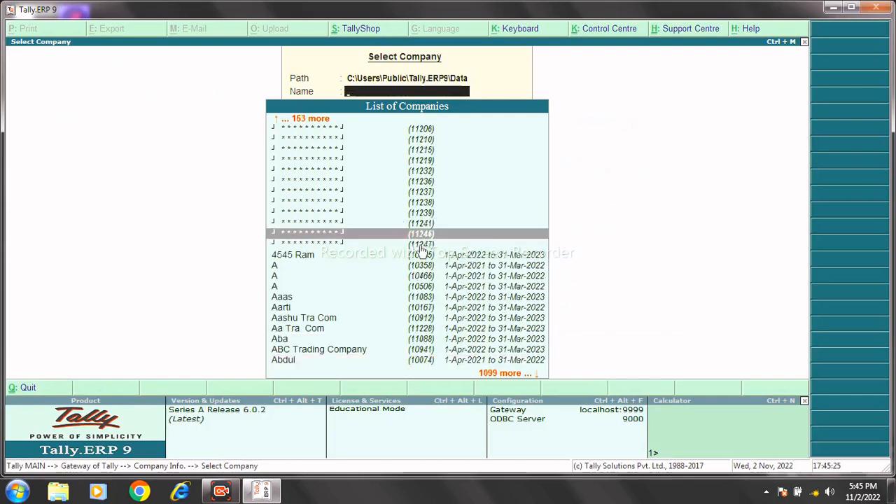
click(422, 245)
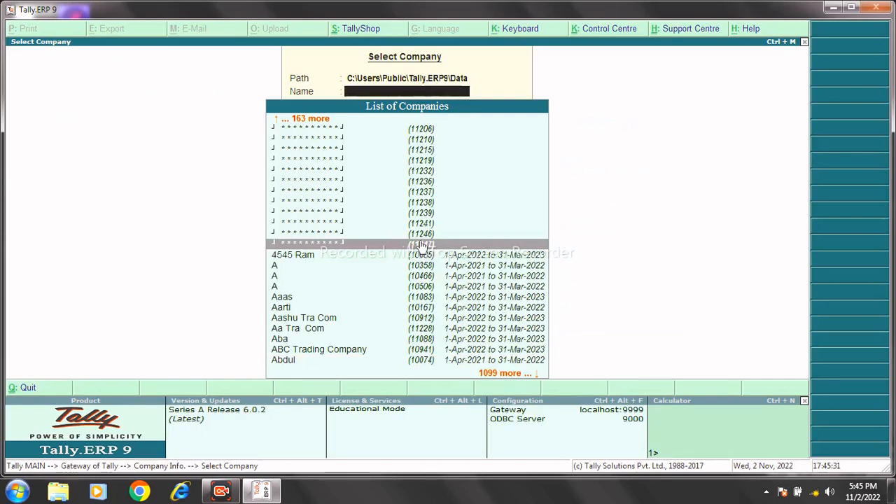
key(Escape)
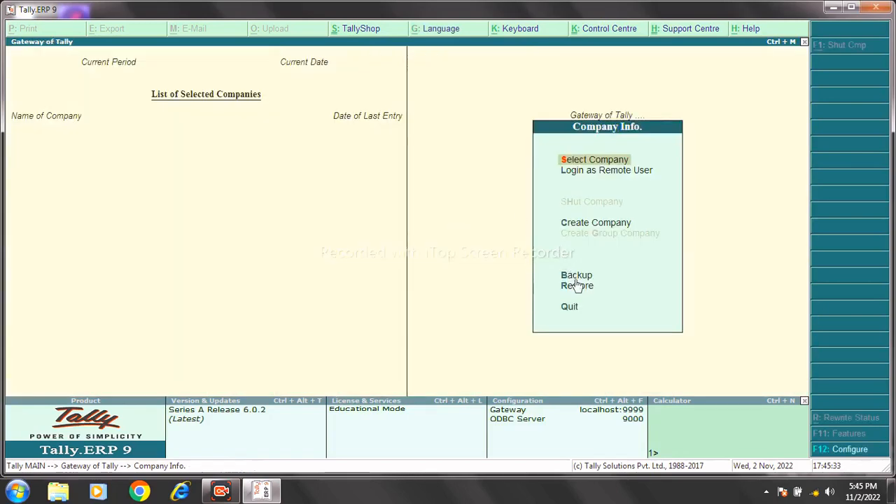
Restore the backed-up company 11285 from d:\ and accept to begin restoring.
key(Down)
key(Down)
key(Down)
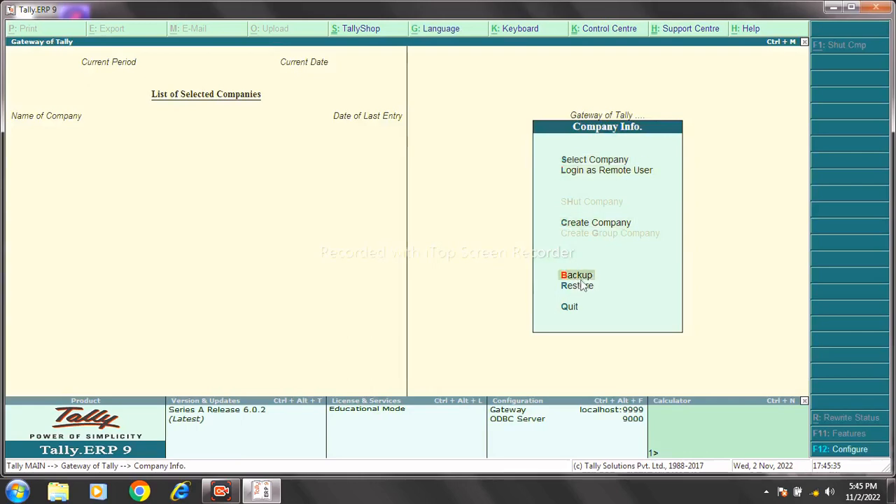
click(579, 286)
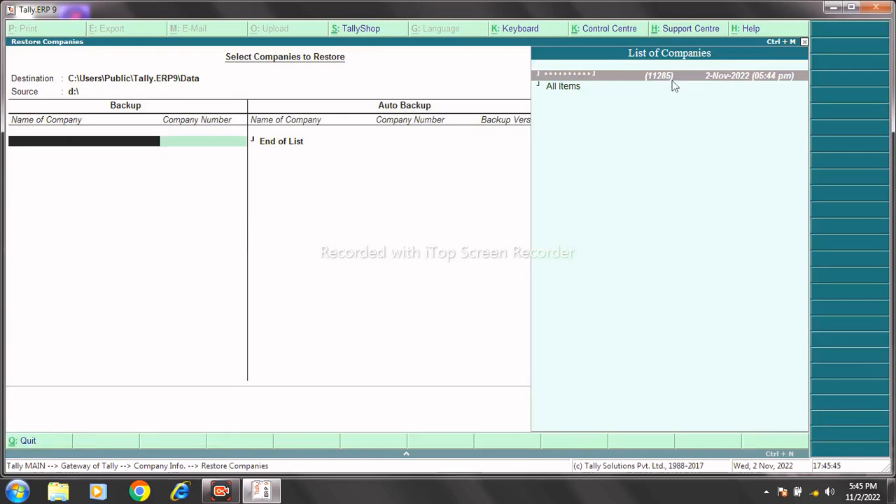
key(Return)
key(Return)
key(Return)
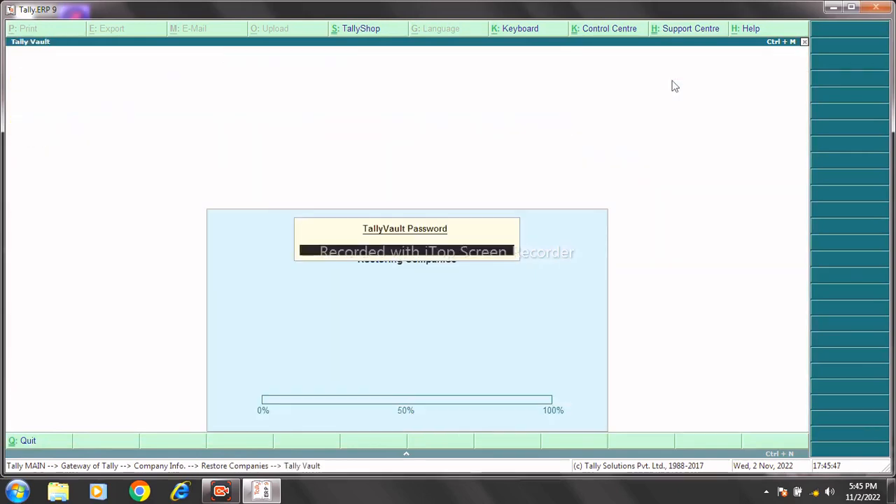
key(Return)
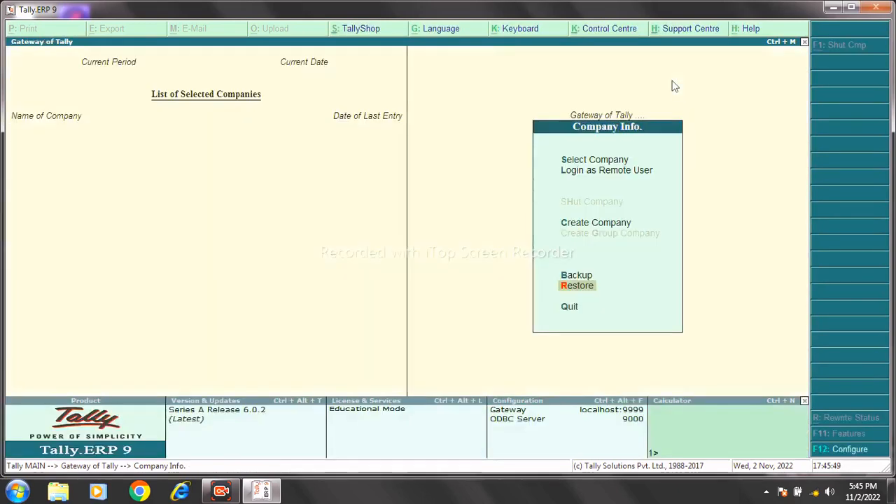
Open restored company 11285 from the company list and unlock it with its TallyVault password.
key(Up)
key(Up)
key(Up)
key(Up)
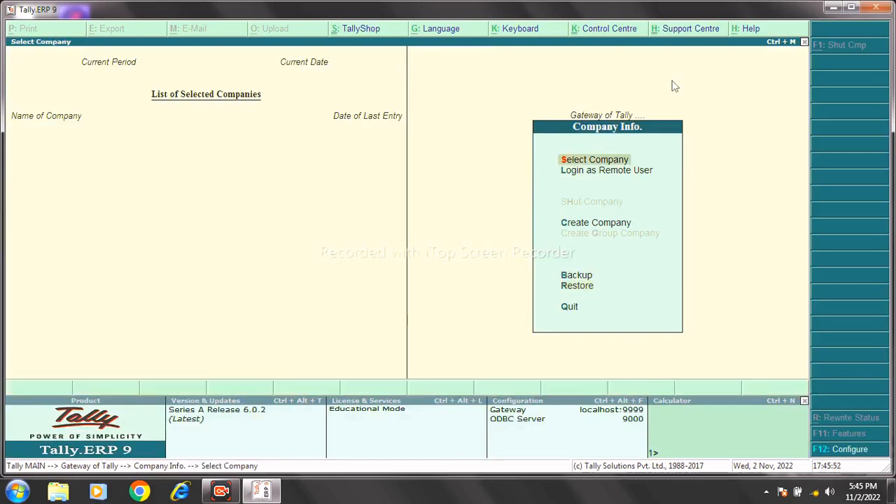
key(Escape)
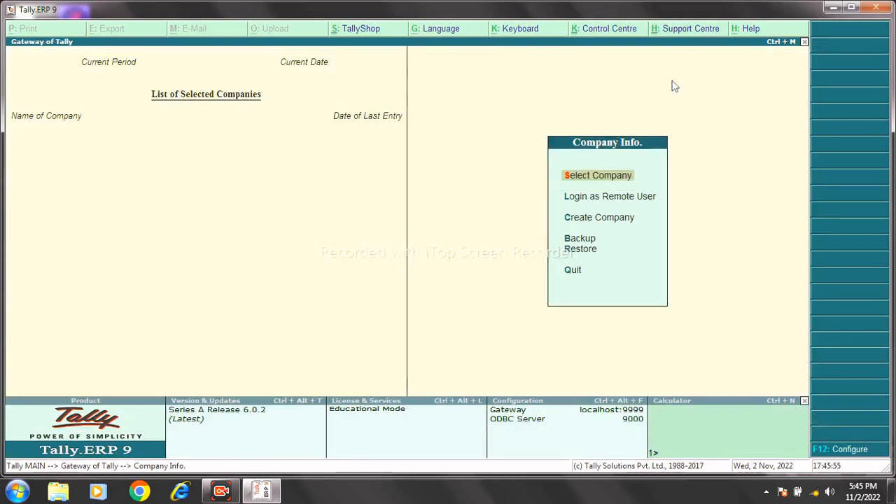
key(Return)
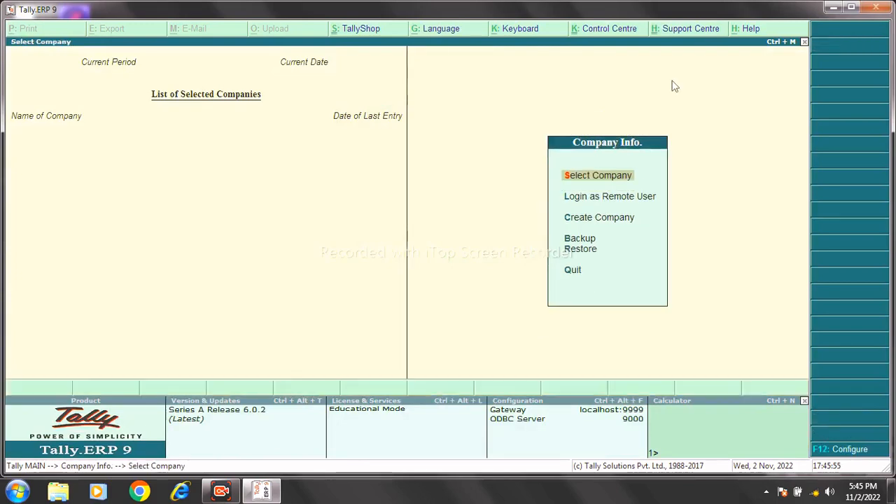
key(Down)
key(Down)
key(Down)
key(Down)
key(Down)
key(Down)
key(Down)
key(Down)
key(Down)
key(Down)
key(Down)
key(Down)
key(Down)
key(Down)
key(Down)
key(Down)
key(Down)
key(Down)
key(Down)
key(Down)
key(Down)
key(Down)
key(Down)
key(Down)
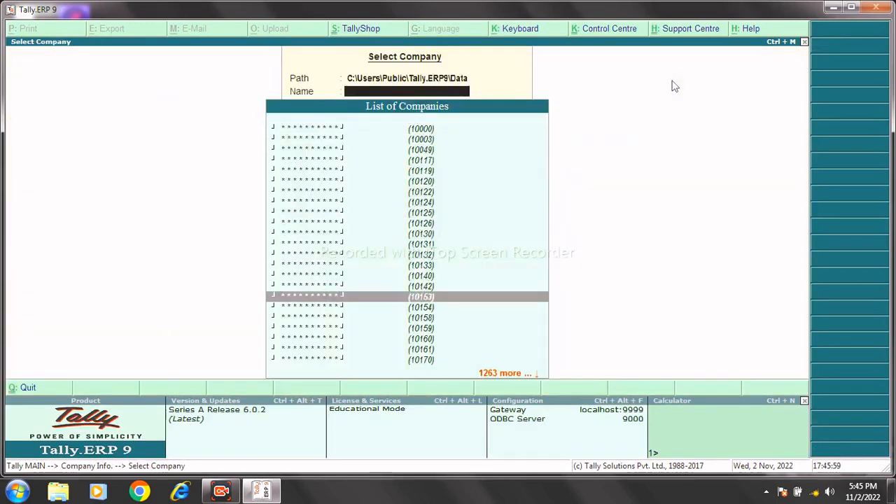
key(Down)
key(Down)
key(Down)
key(Down)
key(Down)
key(Down)
key(Down)
key(Down)
key(Down)
key(Down)
key(Down)
key(Down)
key(Down)
key(Down)
key(Down)
key(Down)
key(Down)
key(Down)
key(Down)
key(Down)
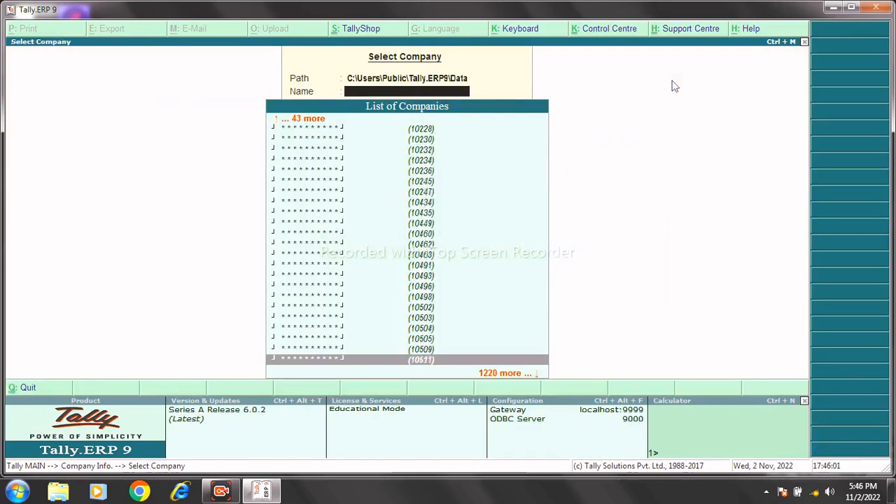
key(Down)
key(Down)
key(Down)
key(Down)
key(Down)
key(Down)
key(Down)
key(Down)
key(Down)
key(Down)
key(Down)
key(Down)
key(Down)
key(Down)
key(Down)
key(Down)
key(Down)
key(Down)
key(Down)
key(Down)
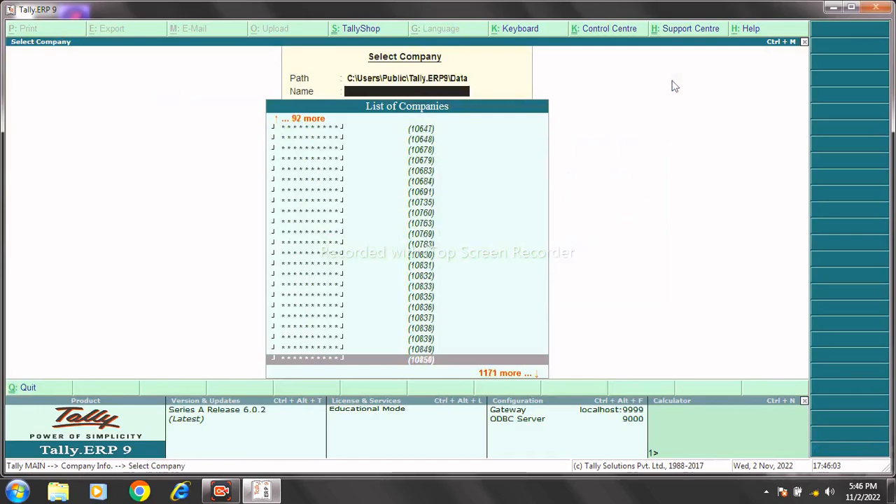
key(Down)
key(Down)
key(Down)
key(Down)
key(Down)
key(Down)
key(Down)
key(Down)
key(Down)
key(Down)
key(Down)
key(Down)
key(Down)
key(Down)
key(Down)
key(Down)
key(Down)
key(Down)
key(Down)
key(Down)
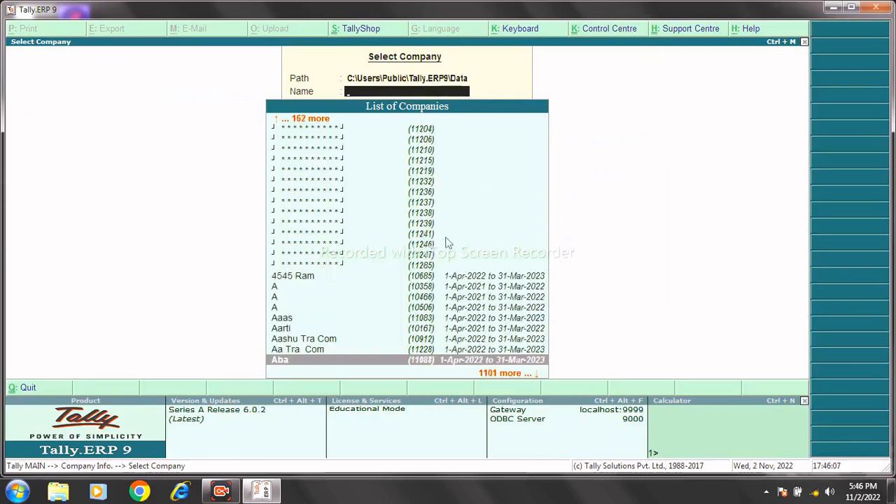
click(418, 267)
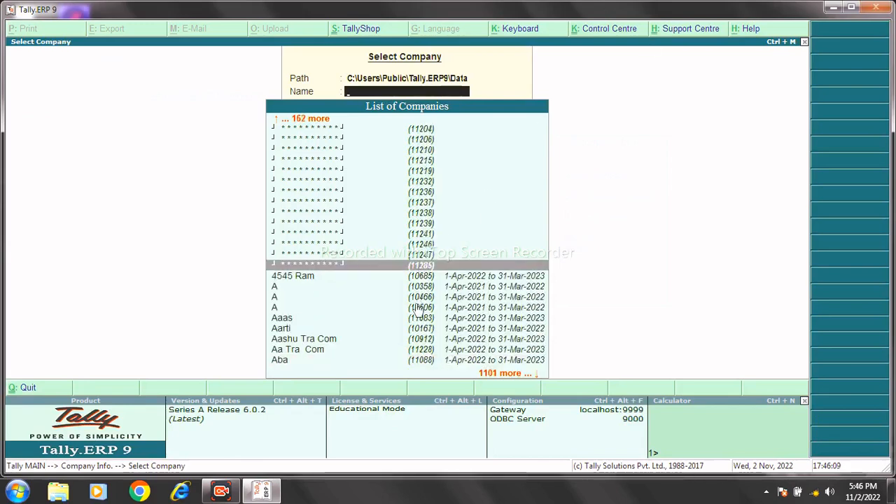
key(Return)
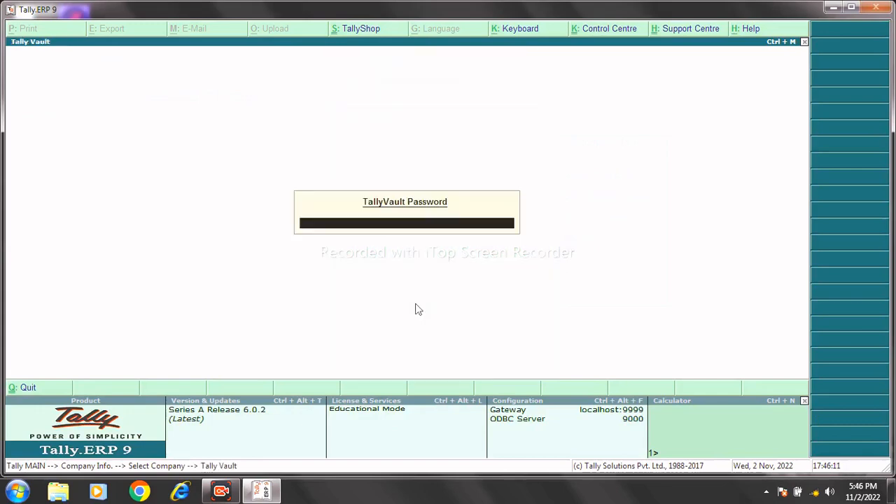
text(**)
key(Return)
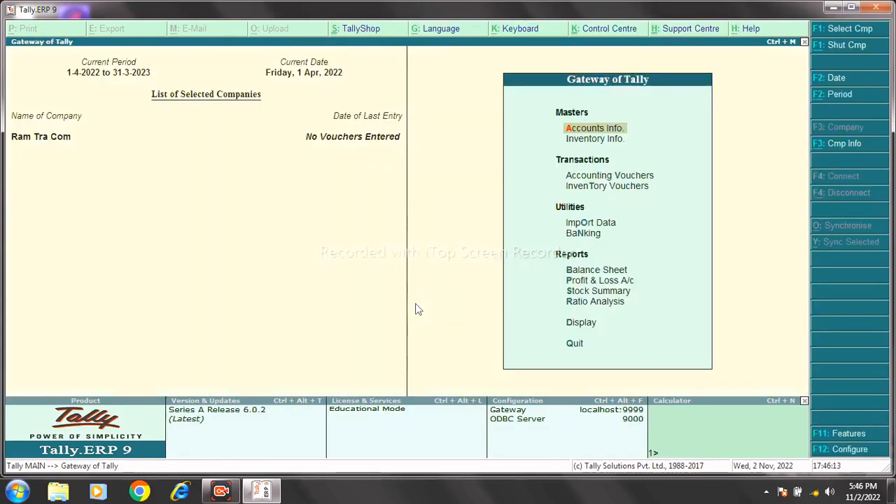